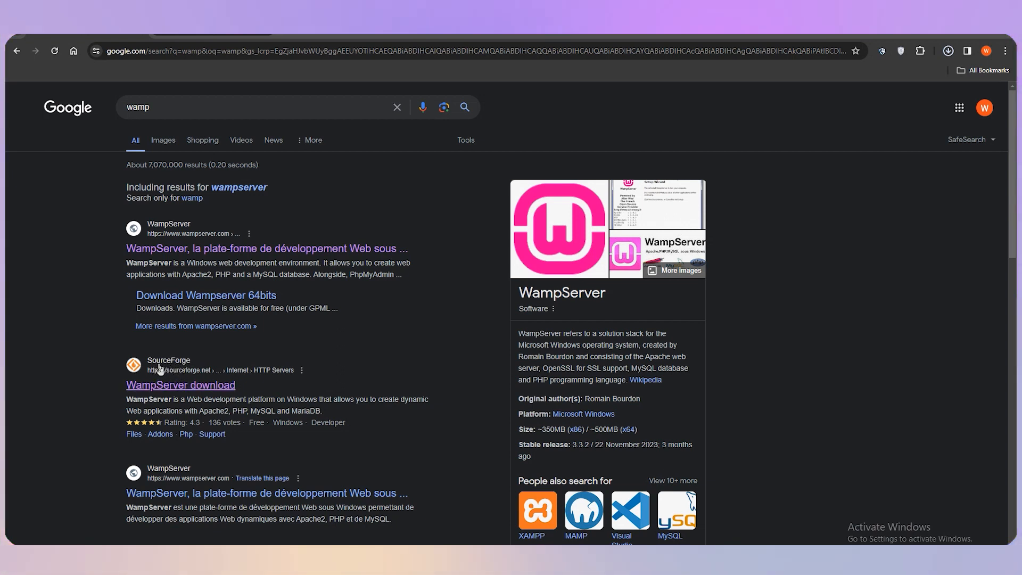
- Open the WampServer website from the search results and request the WampServer 64 bits (x64) 3.3.2 download
{"action": "left_click", "coordinate": [205, 257]}
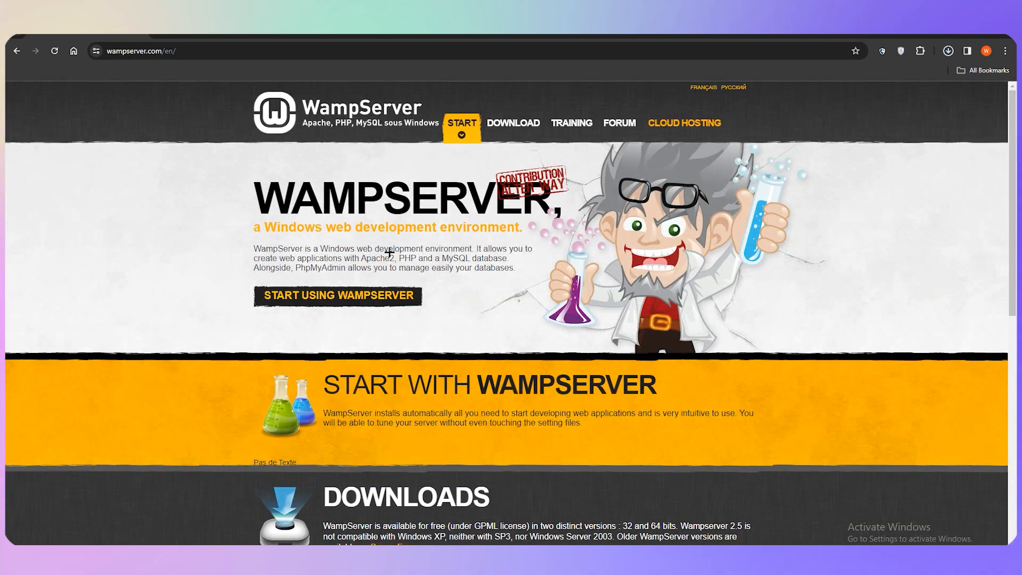
{"action": "scroll", "coordinate": [389, 252], "scroll_direction": "down", "scroll_amount": 5}
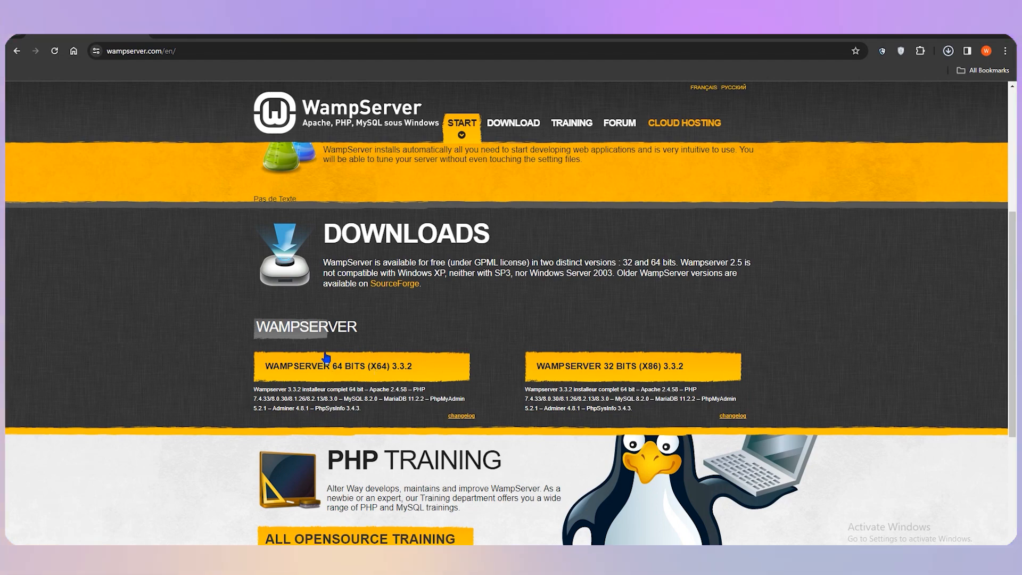
{"action": "left_click", "coordinate": [303, 367]}
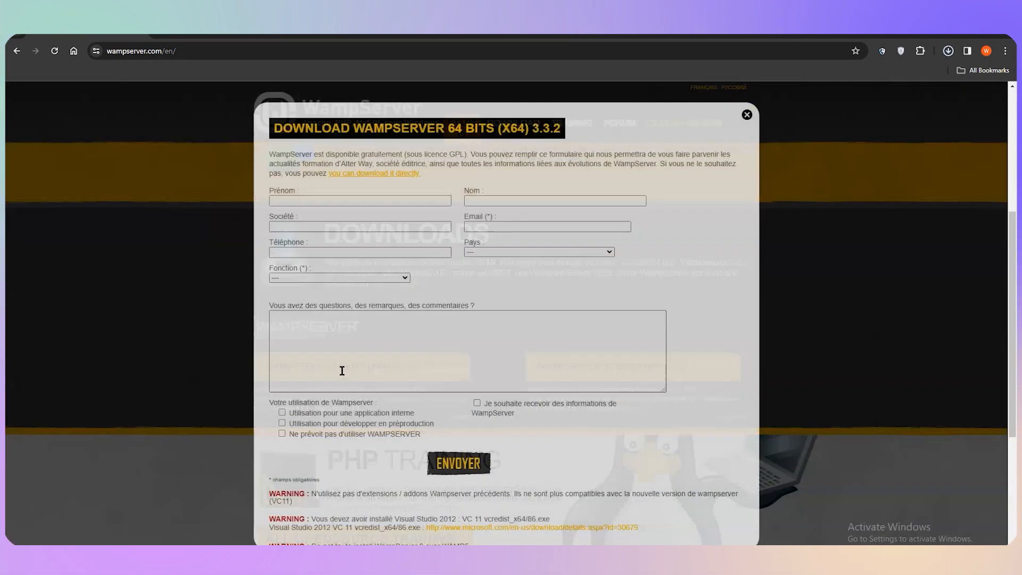
- Download the 64-bit WampServer 3.3.2 installer directly, without filling in the form
{"action": "scroll", "coordinate": [450, 453], "scroll_direction": "down", "scroll_amount": 3}
{"action": "scroll", "coordinate": [450, 453], "scroll_direction": "up", "scroll_amount": 4}
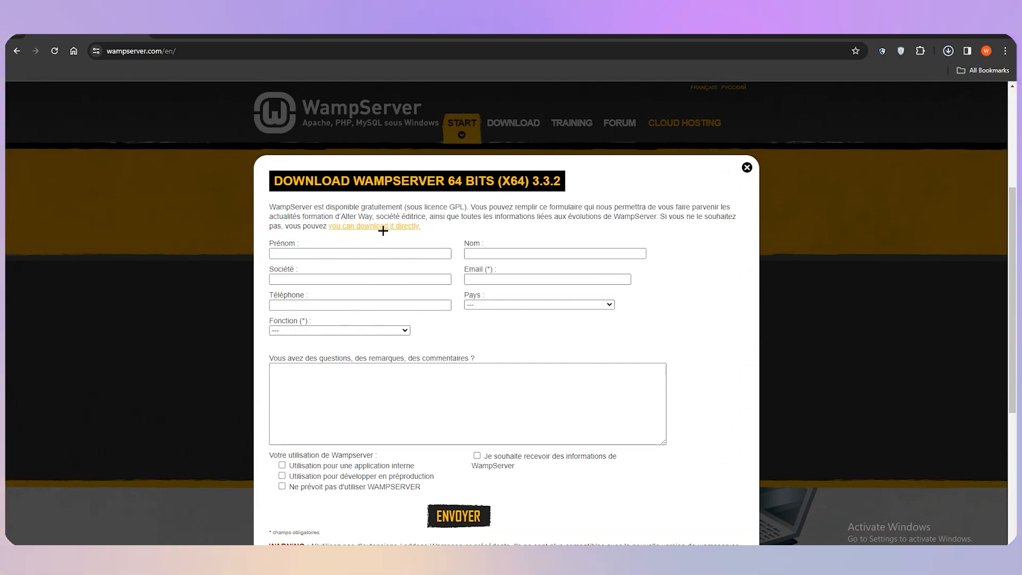
{"action": "key", "text": "ctrl+plus"}
{"action": "key", "text": "ctrl+plus"}
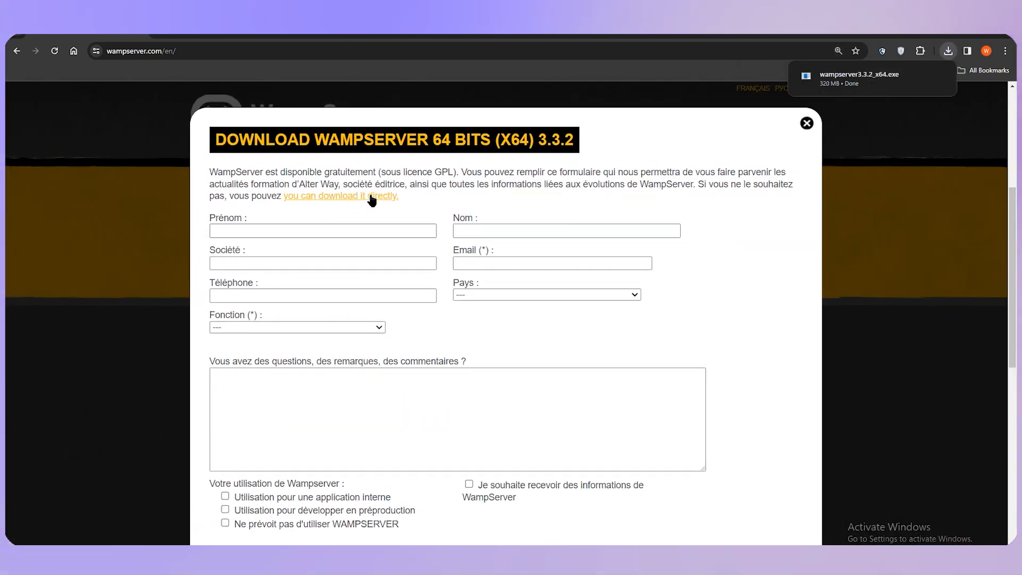
{"action": "key", "text": "ctrl+minus"}
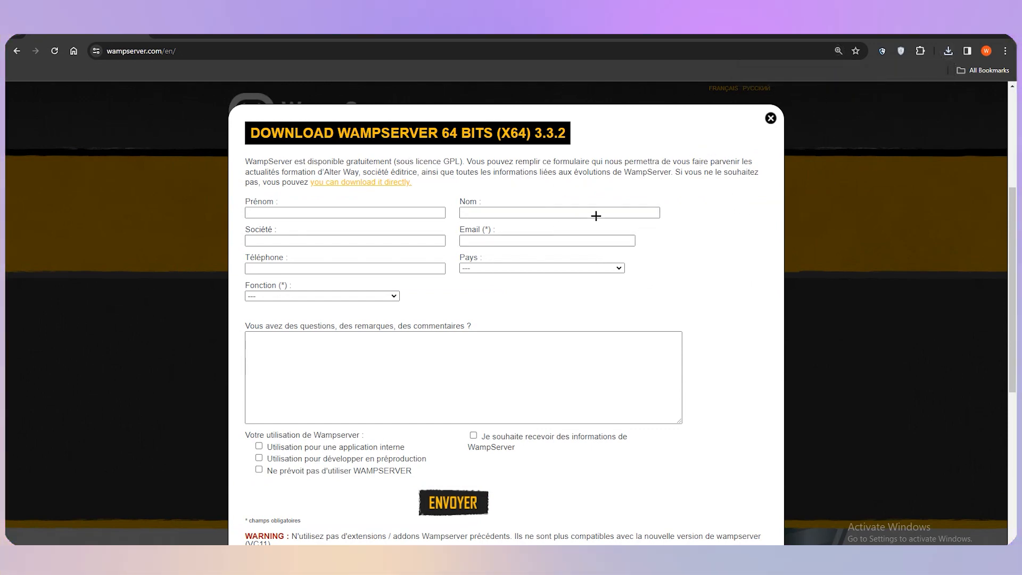
- Show the downloaded wampserver3.3.2_x64.exe in its folder and run it
{"action": "left_click", "coordinate": [948, 51]}
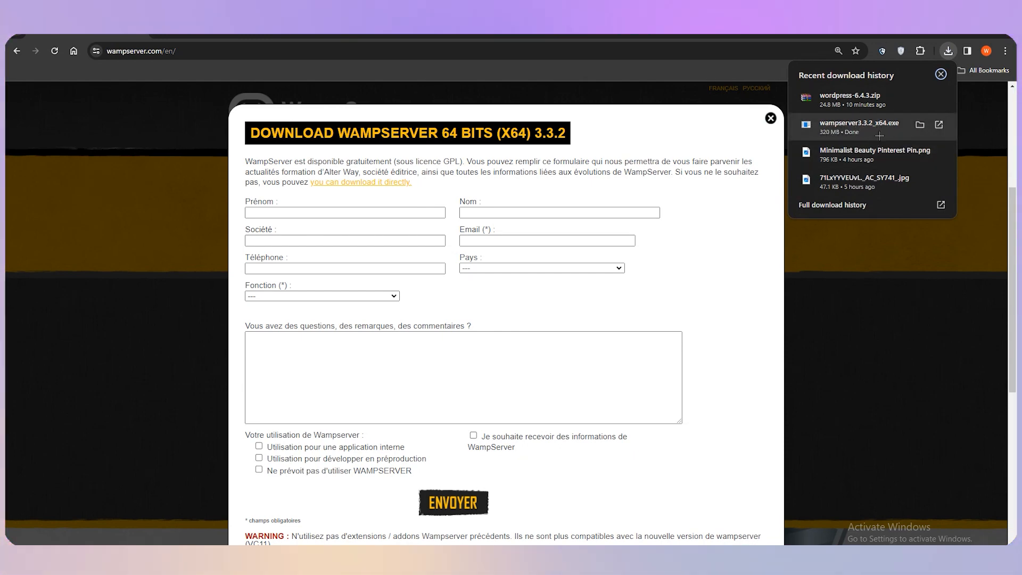
{"action": "left_click", "coordinate": [920, 124]}
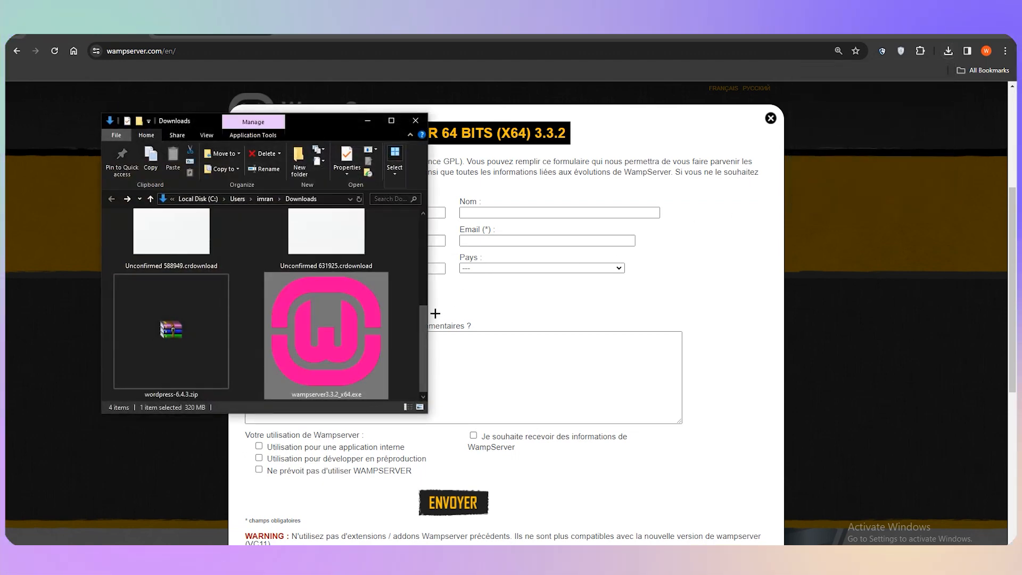
{"action": "key", "text": "super+Up"}
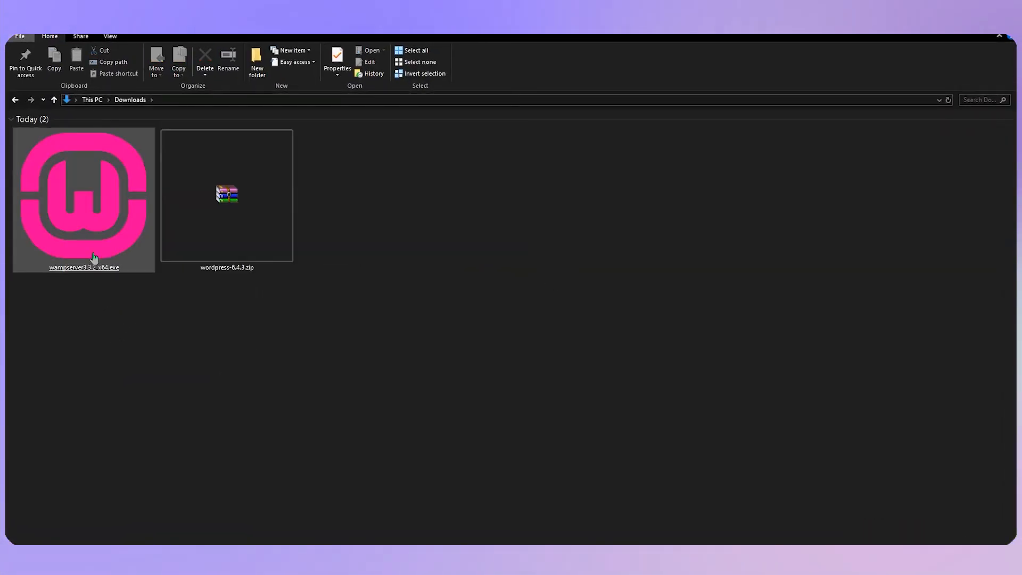
{"action": "double_click", "coordinate": [101, 257]}
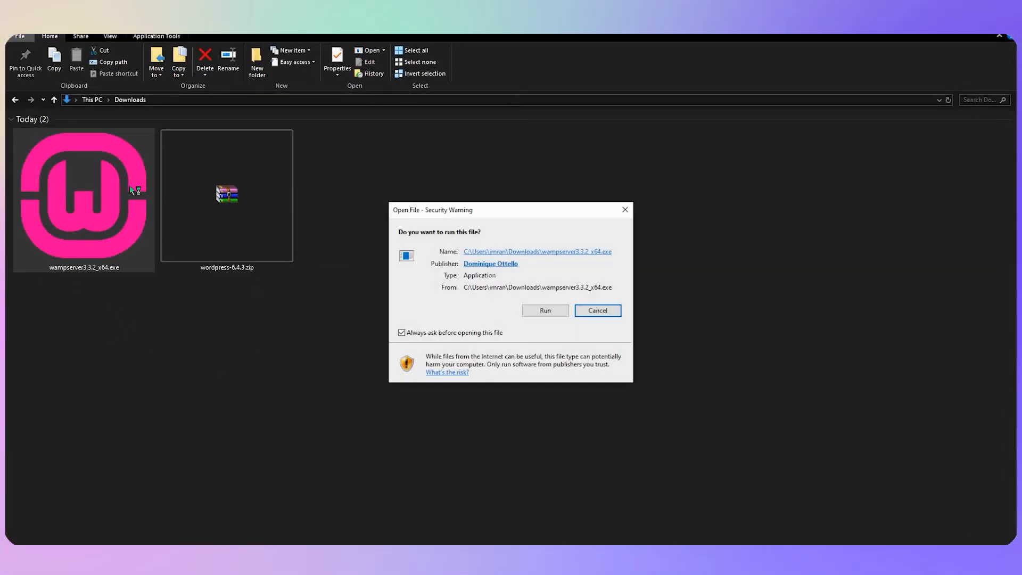
{"action": "left_click", "coordinate": [554, 310]}
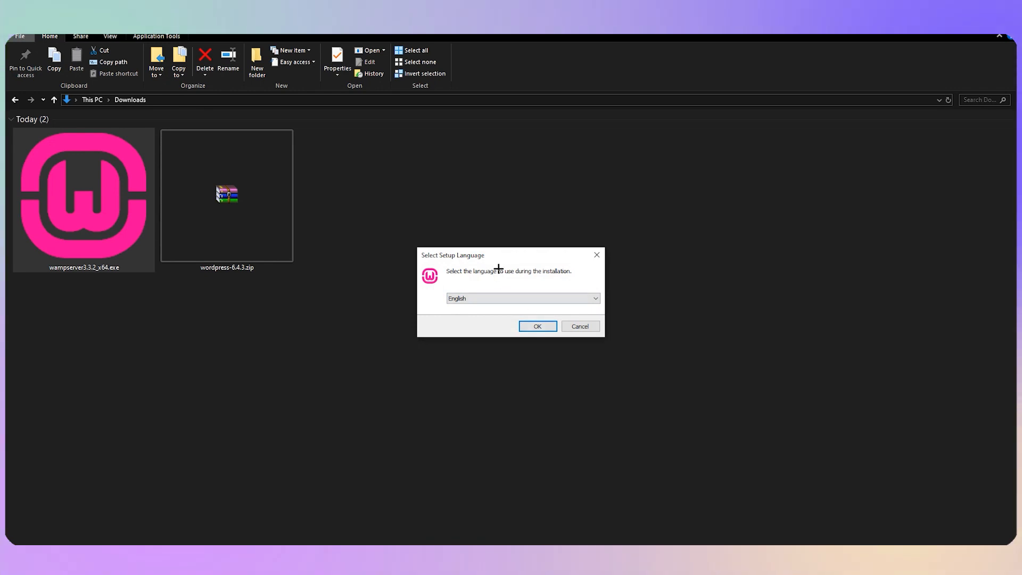
- Choose English as the setup language and accept the license agreement in the Wampserver64 installer
{"action": "left_click_drag", "start_coordinate": [518, 255], "coordinate": [540, 233]}
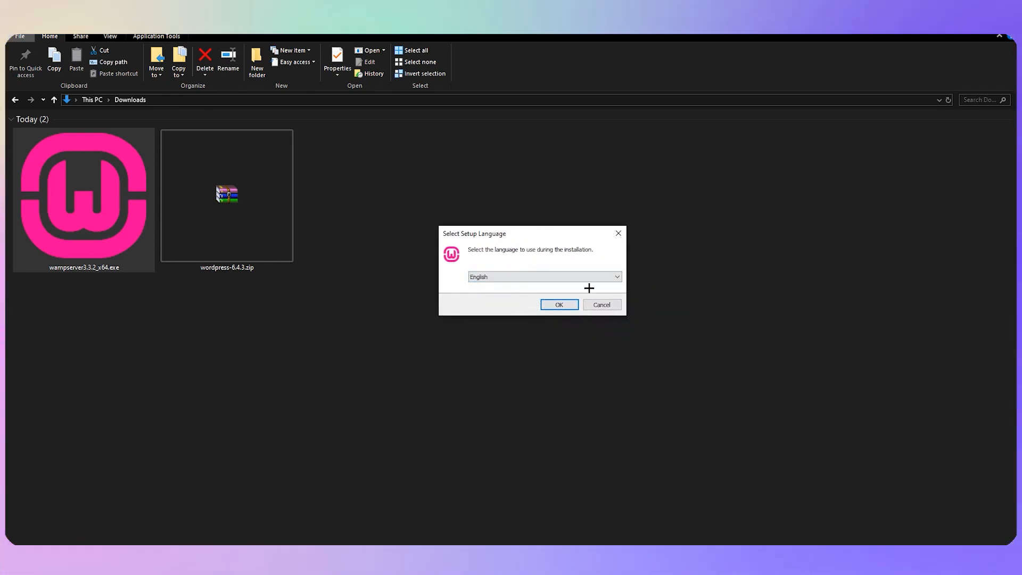
{"action": "left_click_drag", "start_coordinate": [540, 233], "coordinate": [543, 224]}
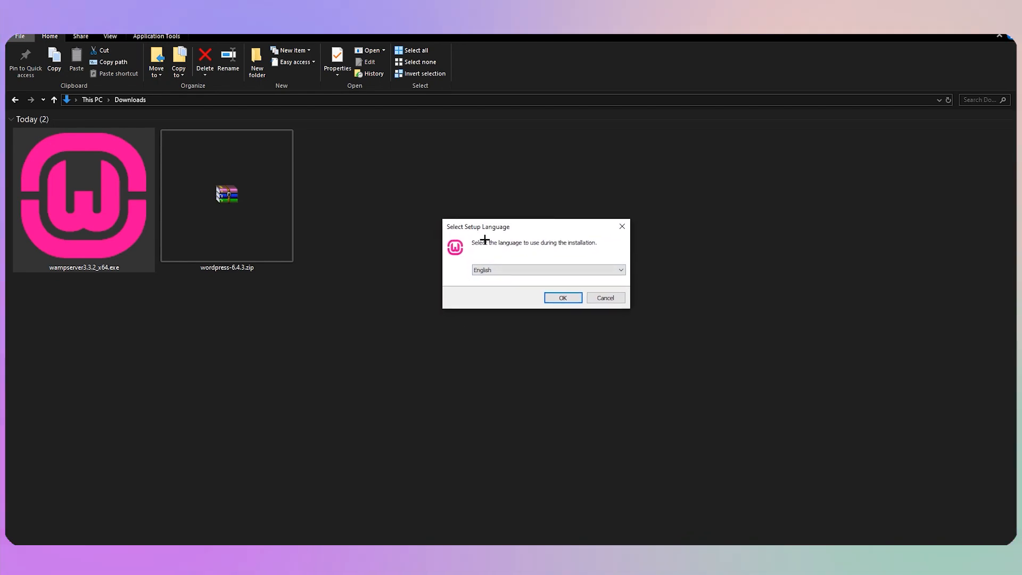
{"action": "left_click", "coordinate": [556, 296]}
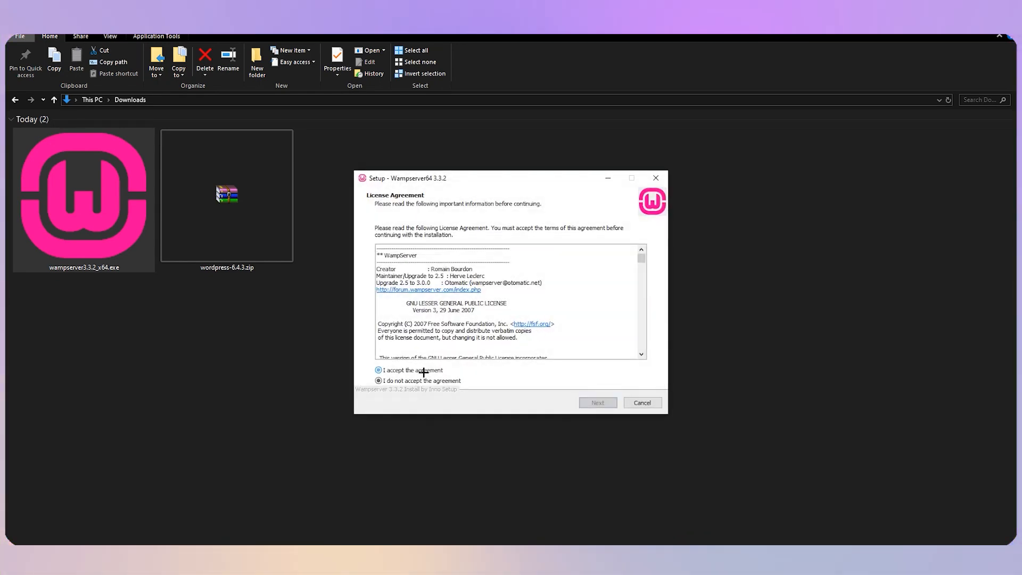
{"action": "left_click", "coordinate": [424, 370]}
{"action": "left_click", "coordinate": [598, 403]}
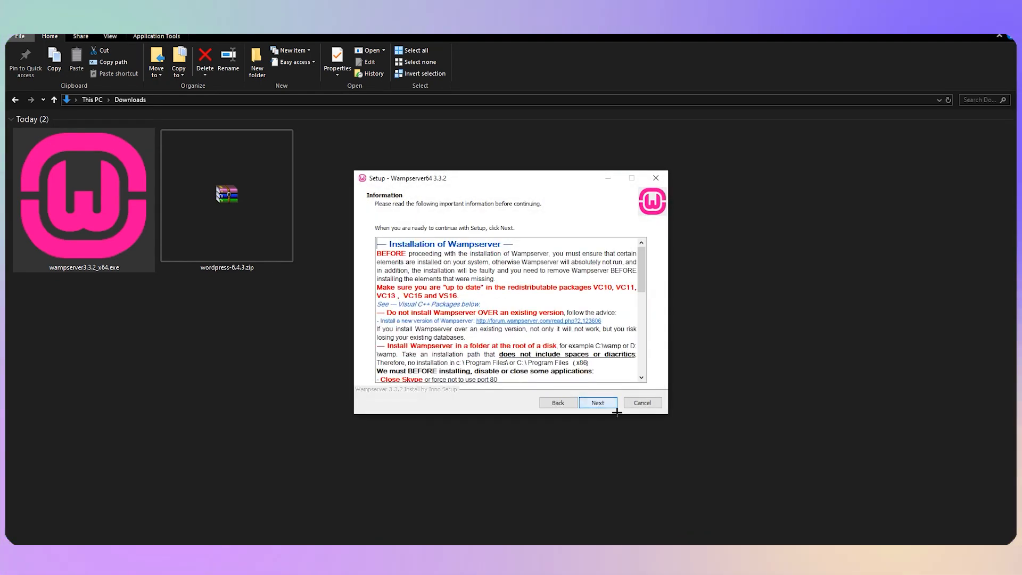
- Read through the installer's pre-installation information and continue to the destination choice
{"action": "scroll", "coordinate": [564, 319], "scroll_direction": "down", "scroll_amount": 8}
{"action": "scroll", "coordinate": [577, 324], "scroll_direction": "up", "scroll_amount": 8}
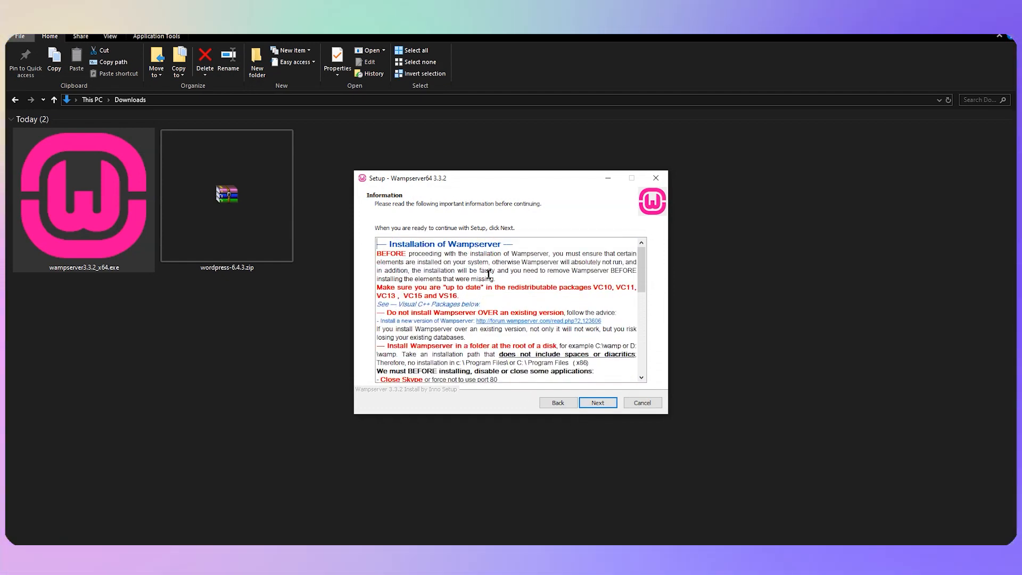
{"action": "scroll", "coordinate": [489, 274], "scroll_direction": "down", "scroll_amount": 5}
{"action": "left_click", "coordinate": [612, 402]}
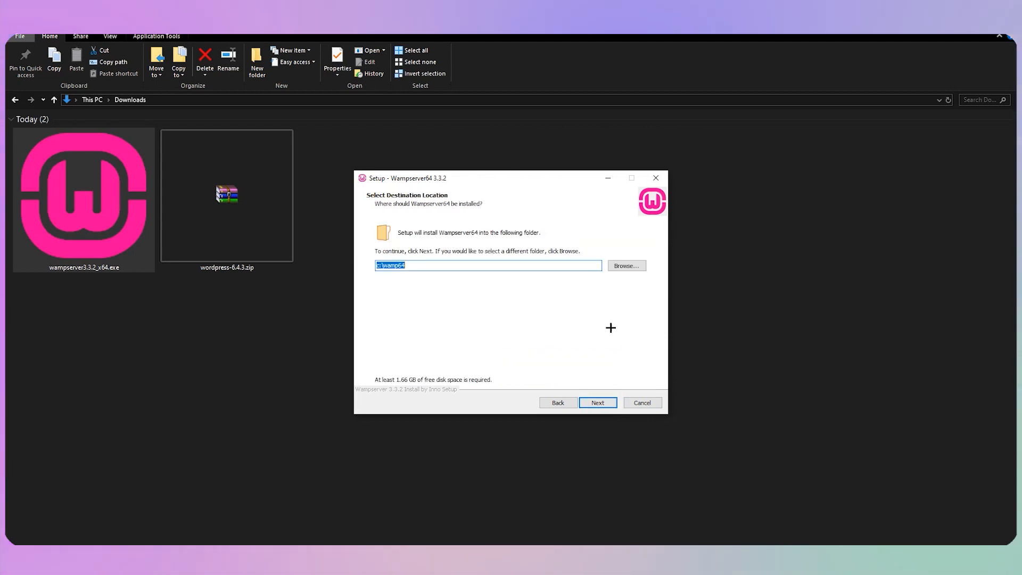
- Keep c:\wamp64 as the destination folder and start installing Wampserver64
{"action": "left_click", "coordinate": [391, 269]}
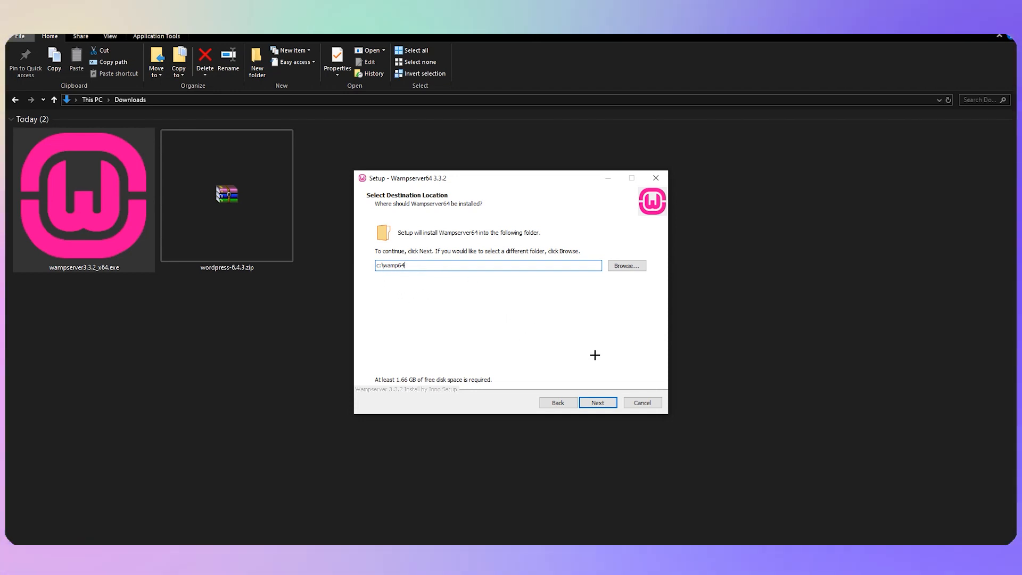
{"action": "left_click", "coordinate": [597, 403]}
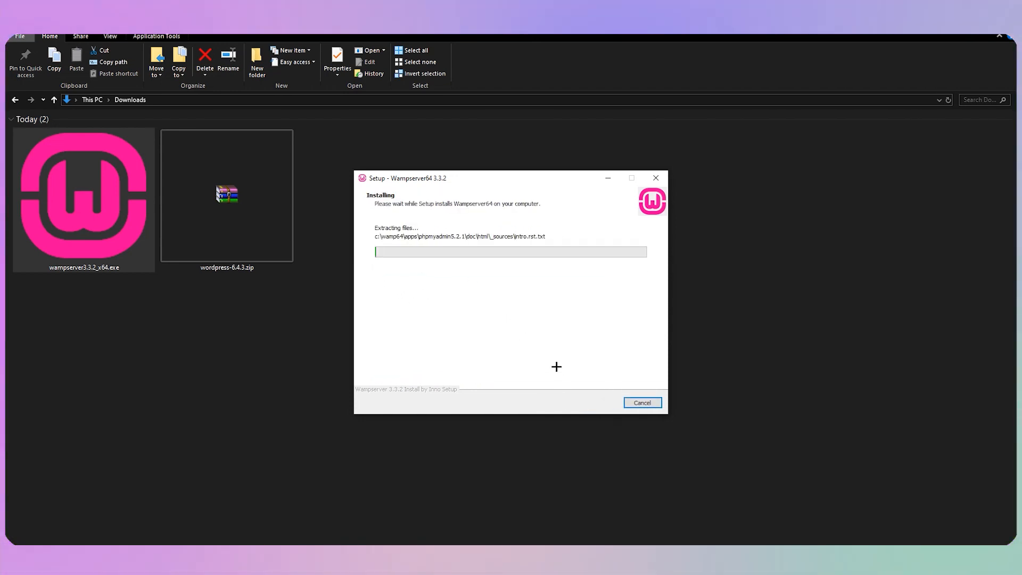
{"action": "left_click_drag", "start_coordinate": [529, 180], "coordinate": [548, 165]}
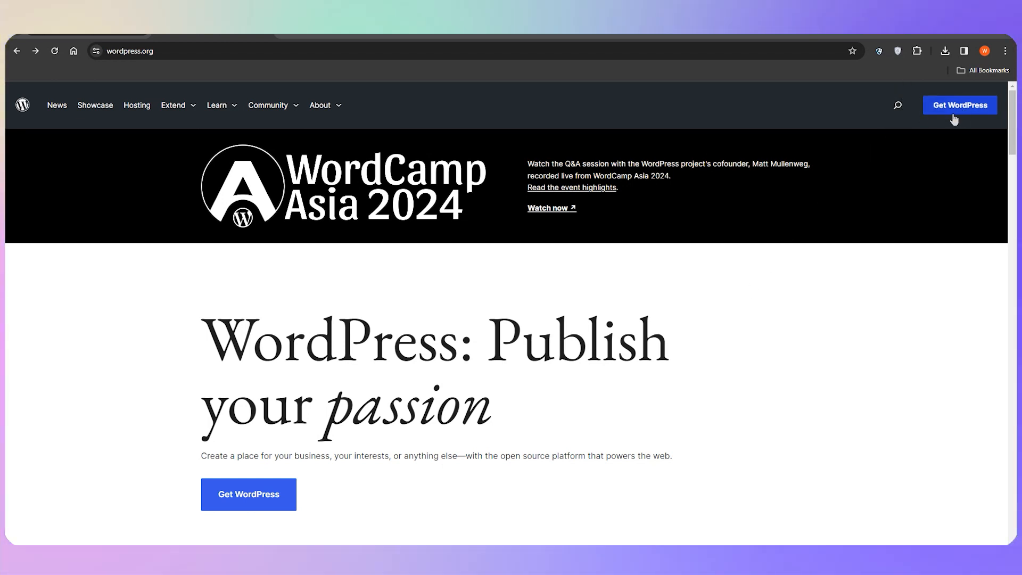
- Go to the Get WordPress page on wordpress.org and view the WordPress 6.4.3 download option
{"action": "scroll", "coordinate": [269, 442], "scroll_direction": "down", "scroll_amount": 1}
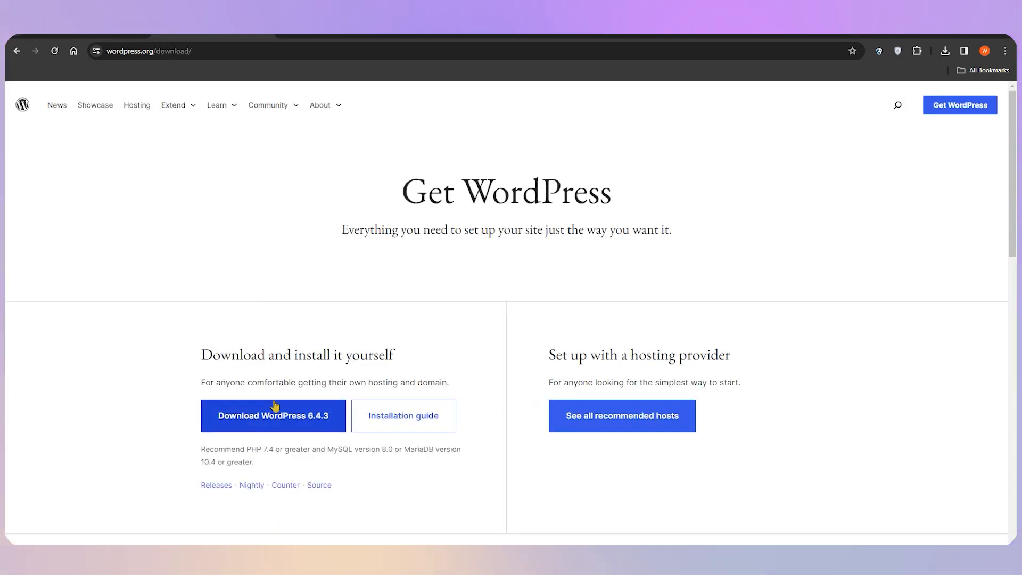
{"action": "scroll", "coordinate": [342, 384], "scroll_direction": "down", "scroll_amount": 2}
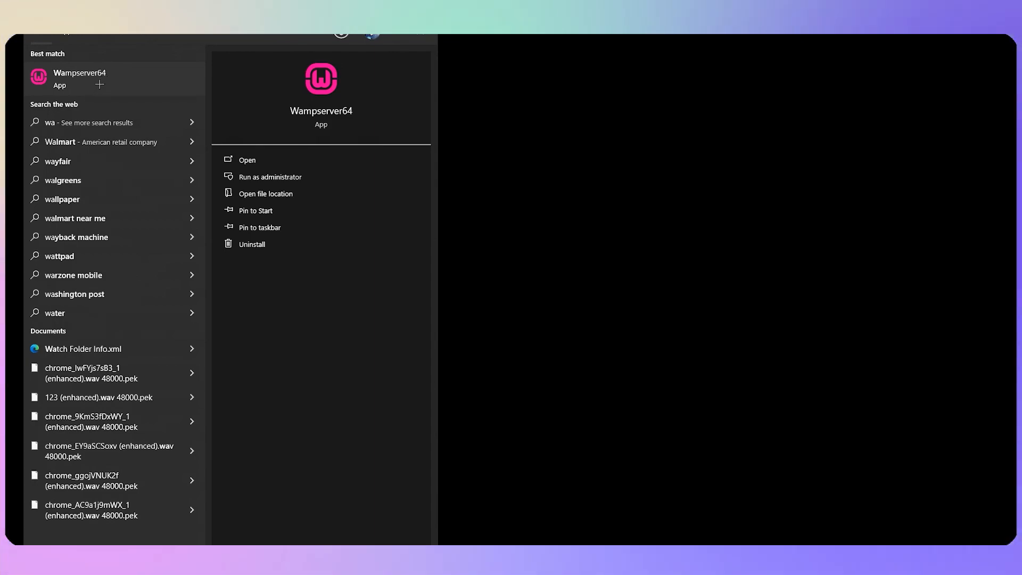
- Launch Wampserver64, switch to Microsoft Edge and load localhost to open the Wampserver homepage
{"action": "left_click", "coordinate": [99, 84]}
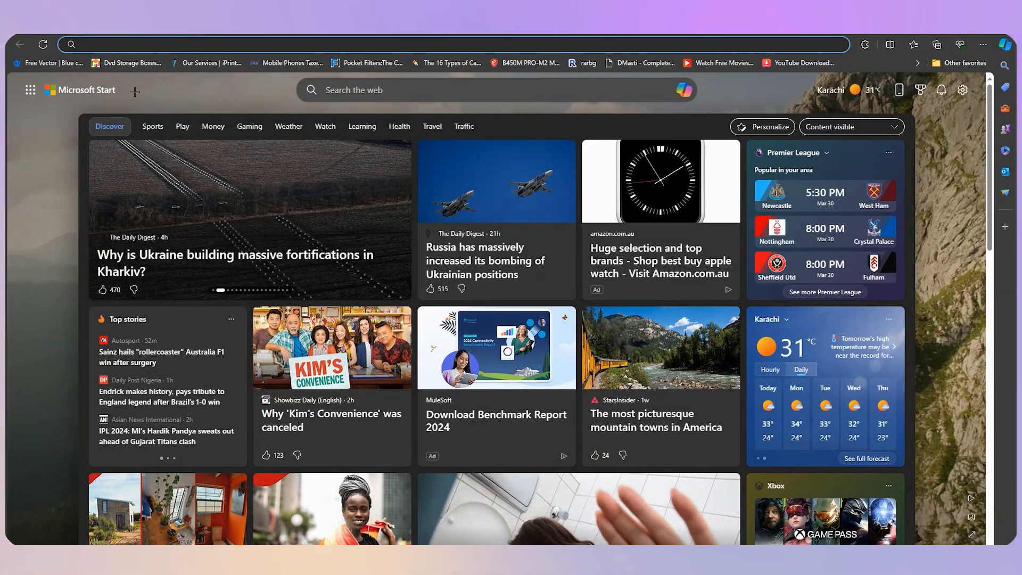
{"action": "type", "text": "local"}
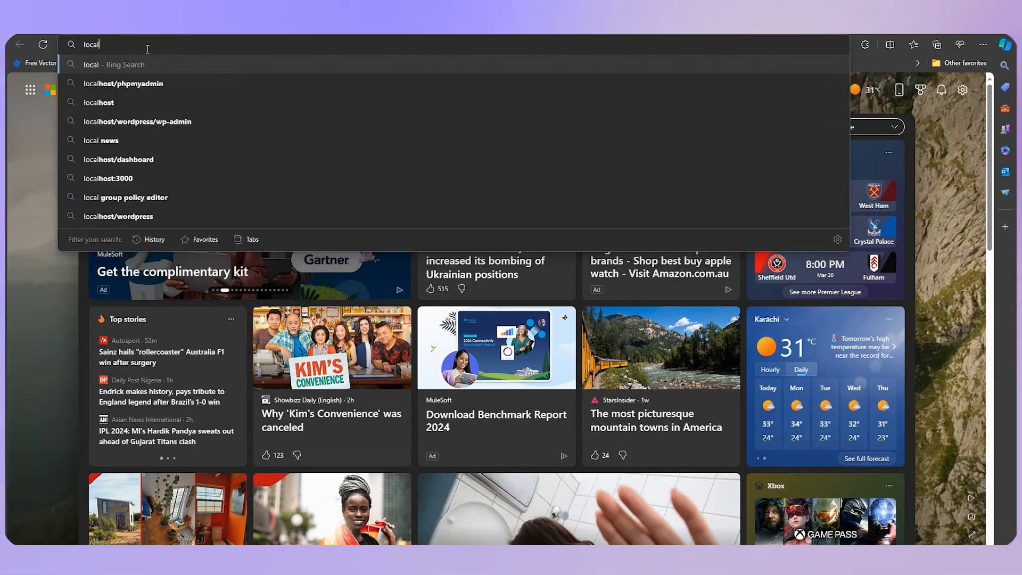
{"action": "type", "text": "host"}
{"action": "key", "text": "Return"}
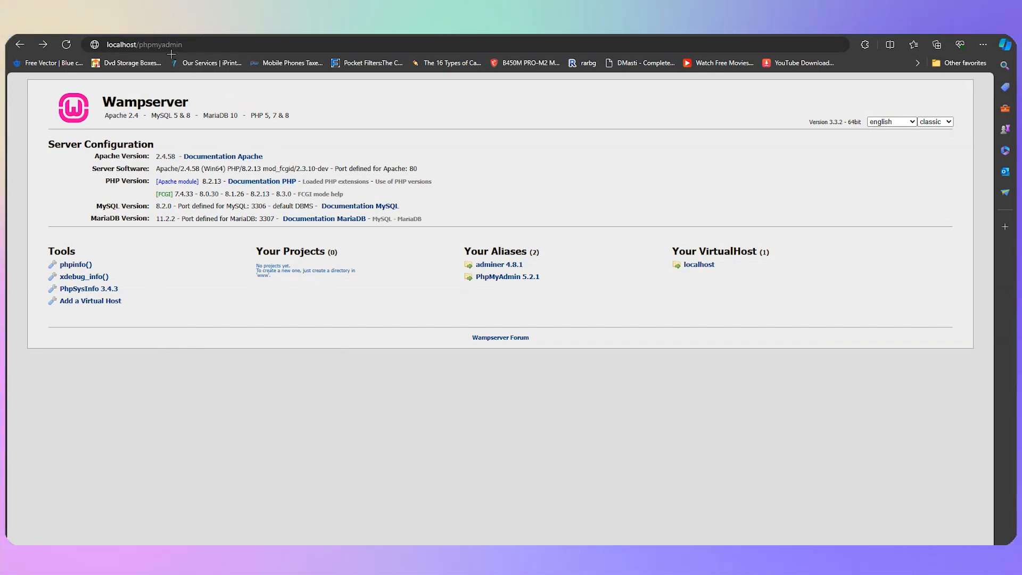
- Open localhost/phpmyadmin, go back to the Wampserver homepage and reopen phpMyAdmin through the PhpMyAdmin 5.2.1 alias
{"action": "left_click", "coordinate": [202, 47]}
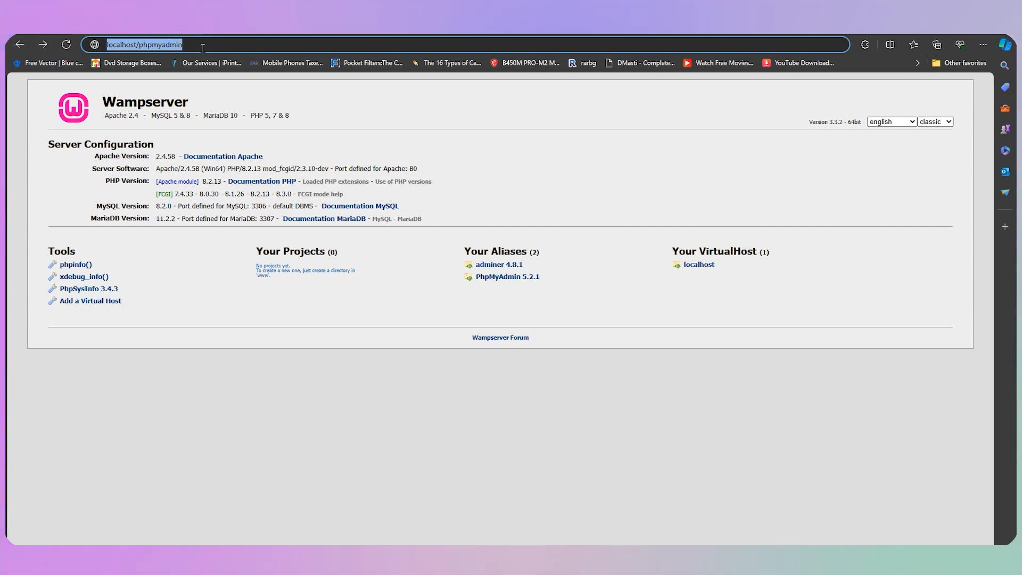
{"action": "key", "text": "Return"}
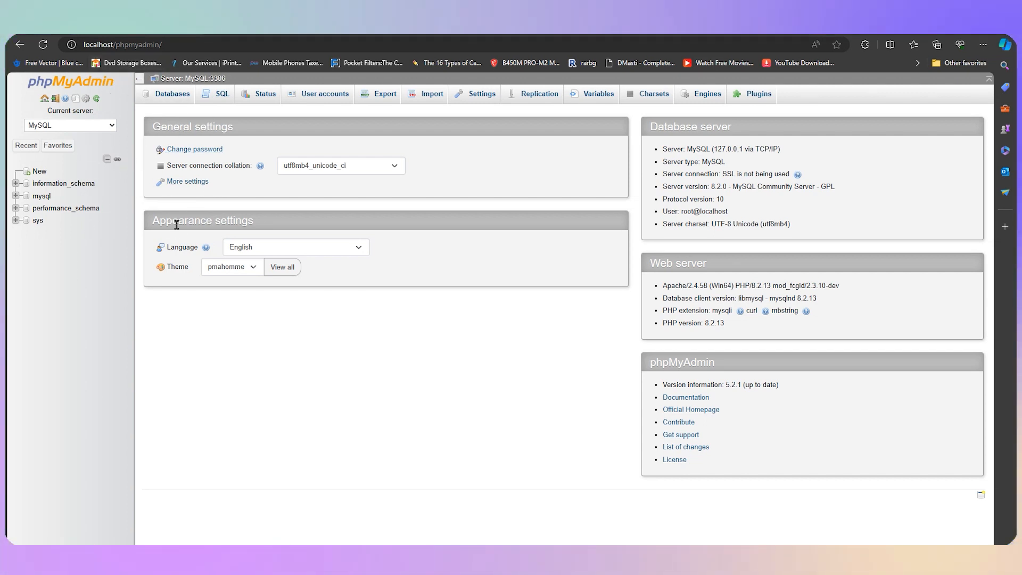
{"action": "key", "text": "alt+Left"}
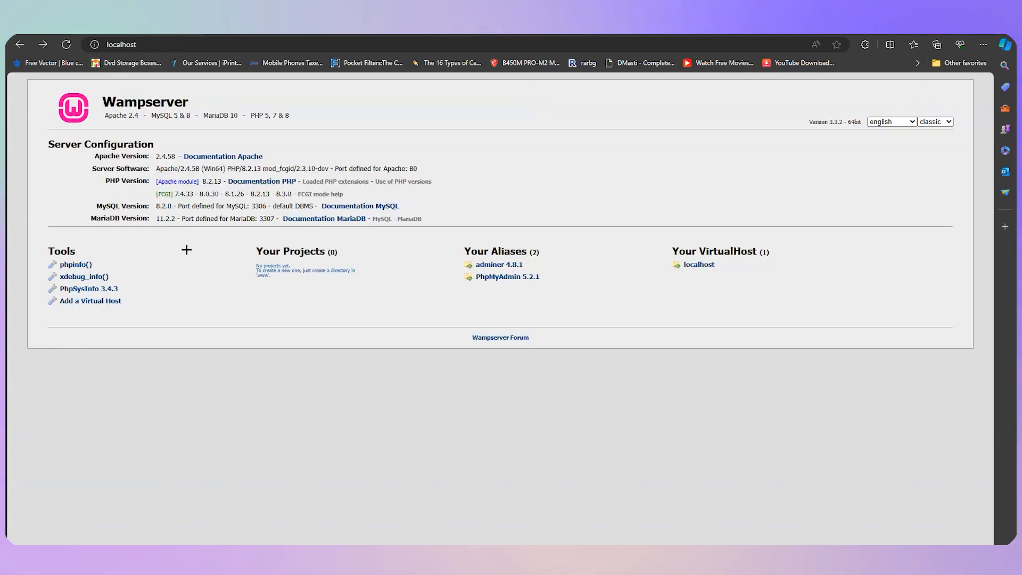
{"action": "left_click", "coordinate": [488, 278]}
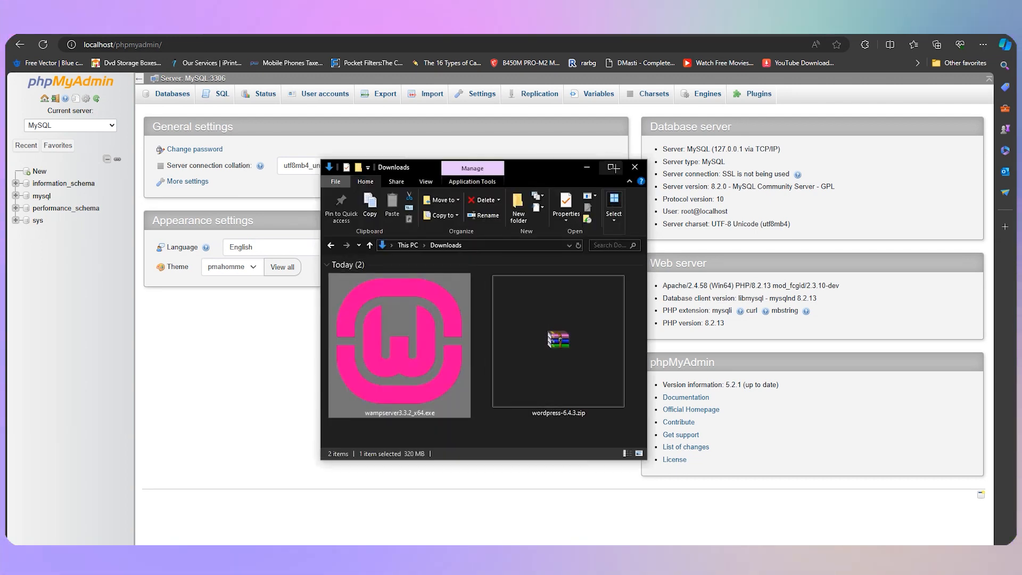
- Switch to the Downloads folder in File Explorer and extract wordpress-6.4.3.zip there
{"action": "left_click", "coordinate": [617, 166]}
{"action": "left_click", "coordinate": [662, 343]}
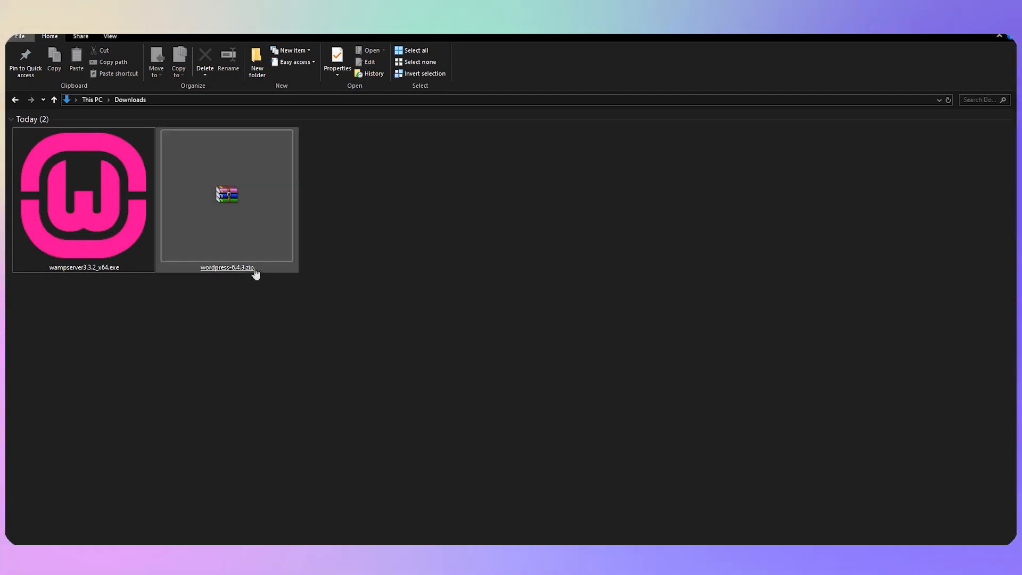
{"action": "right_click", "coordinate": [254, 203]}
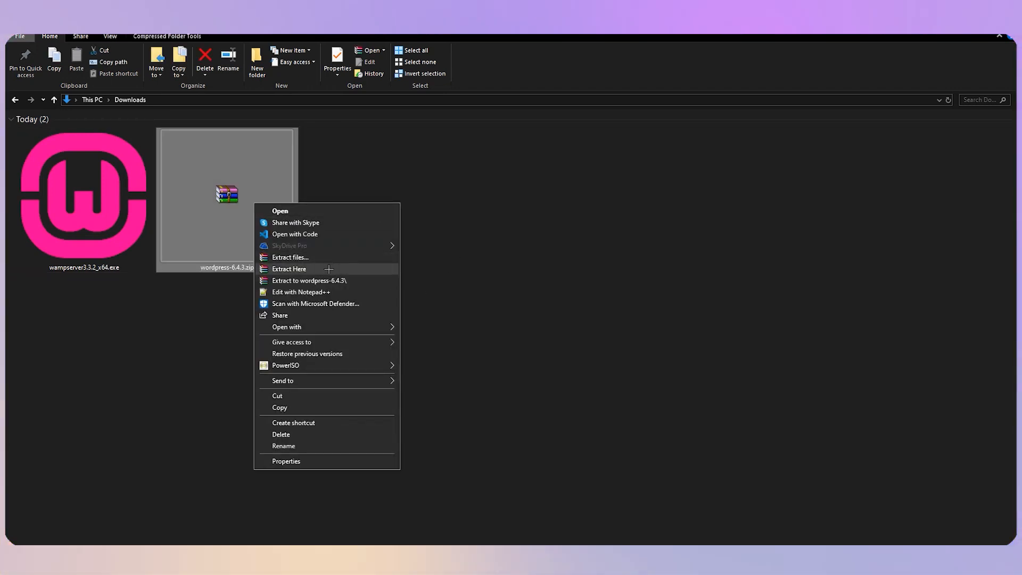
{"action": "left_click", "coordinate": [289, 269]}
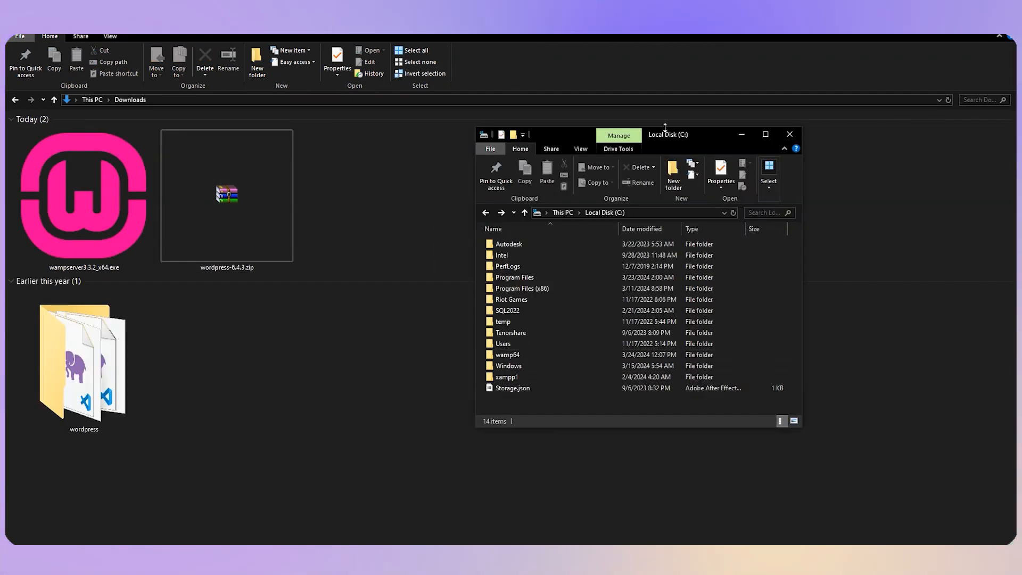
- Open the www folder inside C:\wamp64, move the extracted wordpress folder from Downloads into it and close that window
{"action": "left_click_drag", "start_coordinate": [665, 130], "coordinate": [642, 125]}
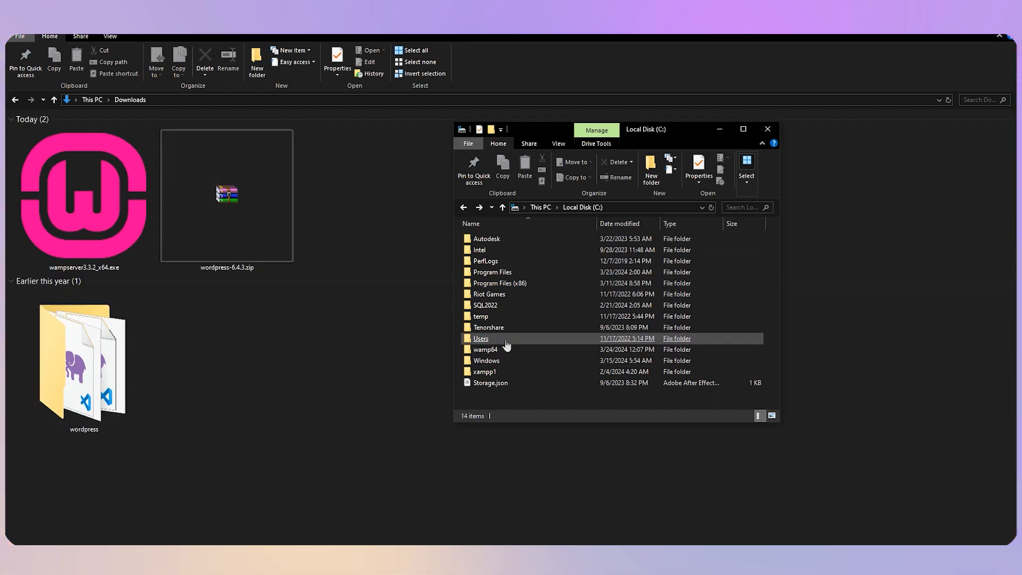
{"action": "left_click_drag", "start_coordinate": [660, 137], "coordinate": [653, 115]}
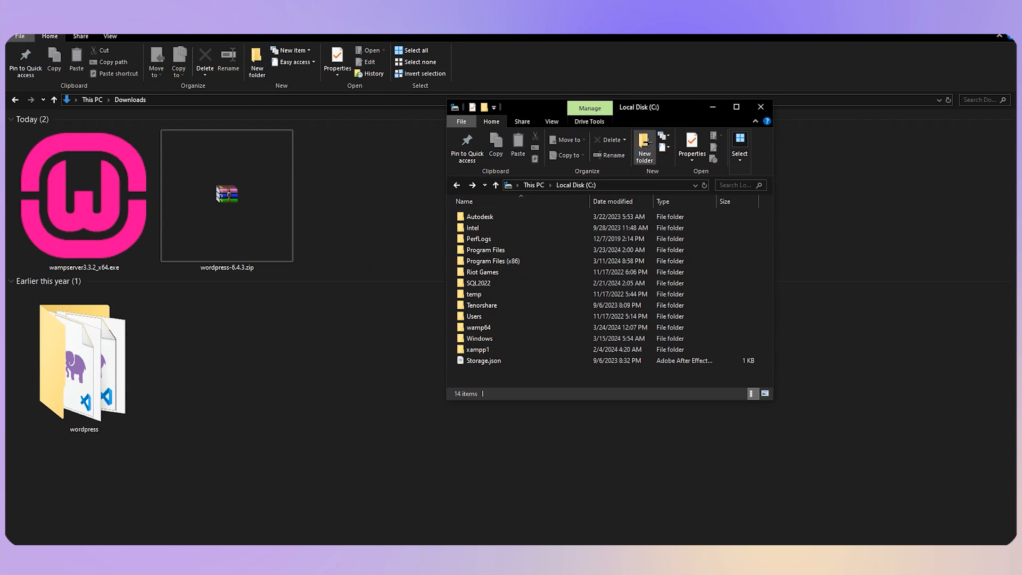
{"action": "left_click", "coordinate": [486, 328]}
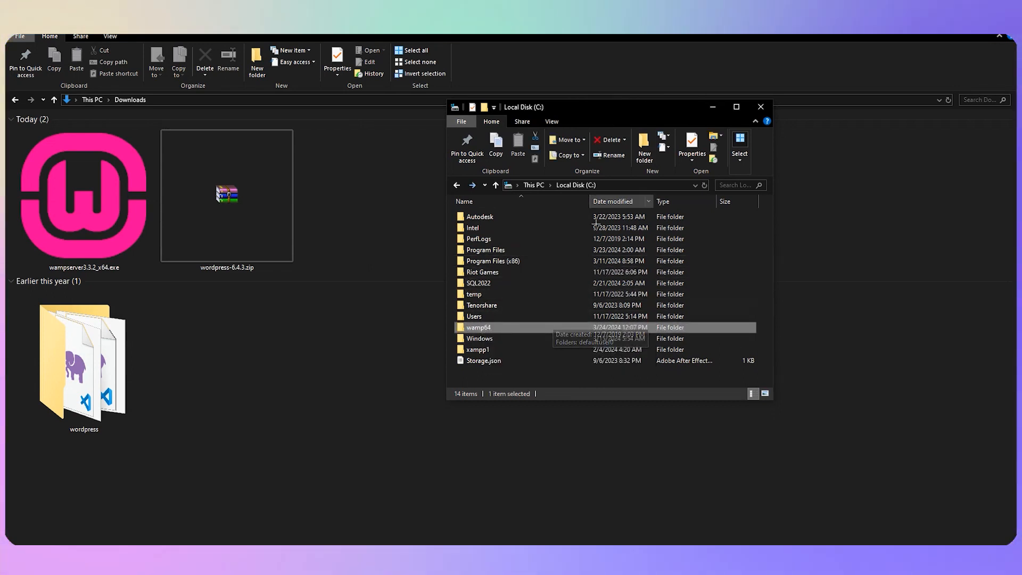
{"action": "double_click", "coordinate": [505, 328]}
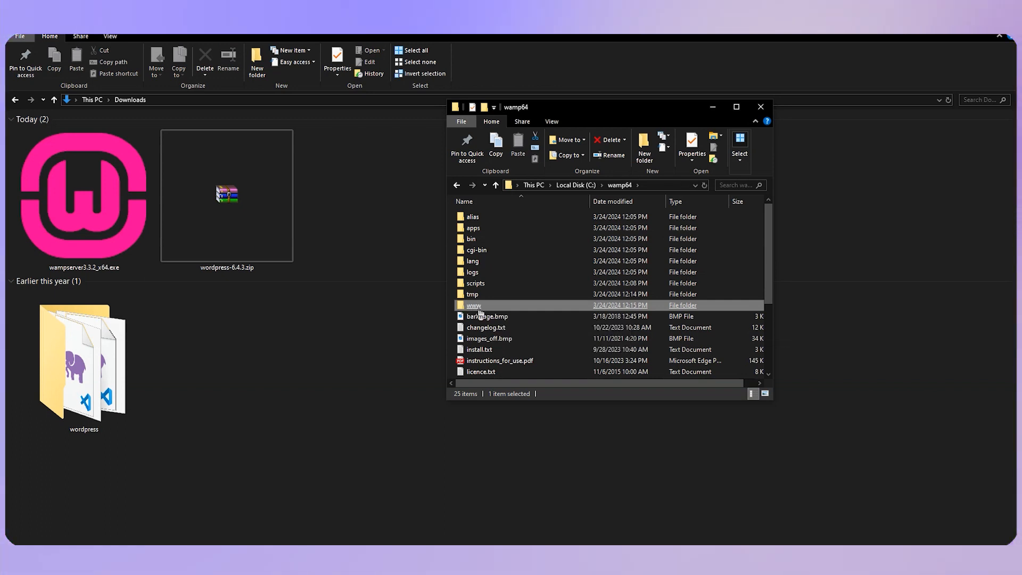
{"action": "double_click", "coordinate": [480, 312]}
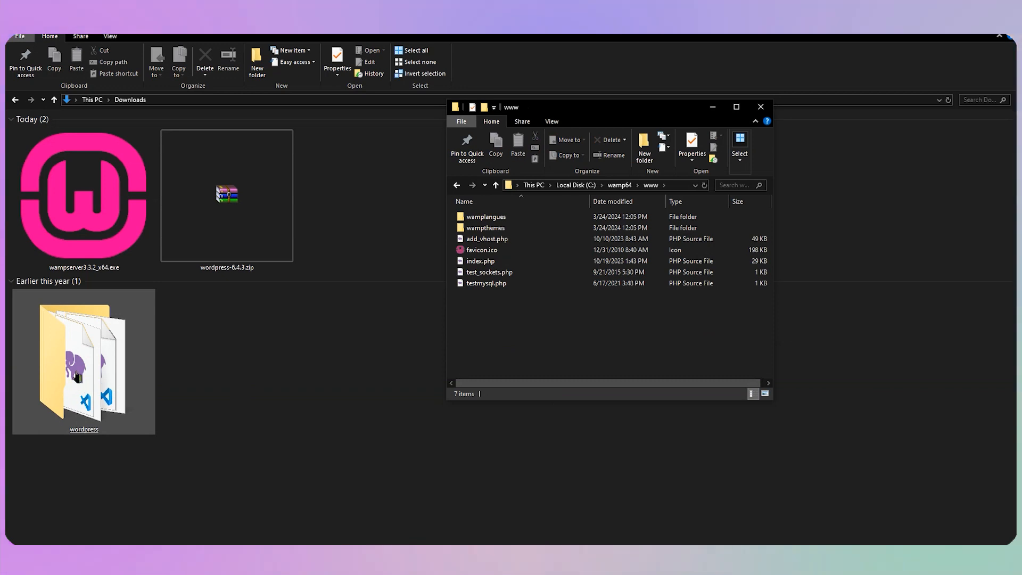
{"action": "left_click_drag", "start_coordinate": [144, 349], "coordinate": [556, 317]}
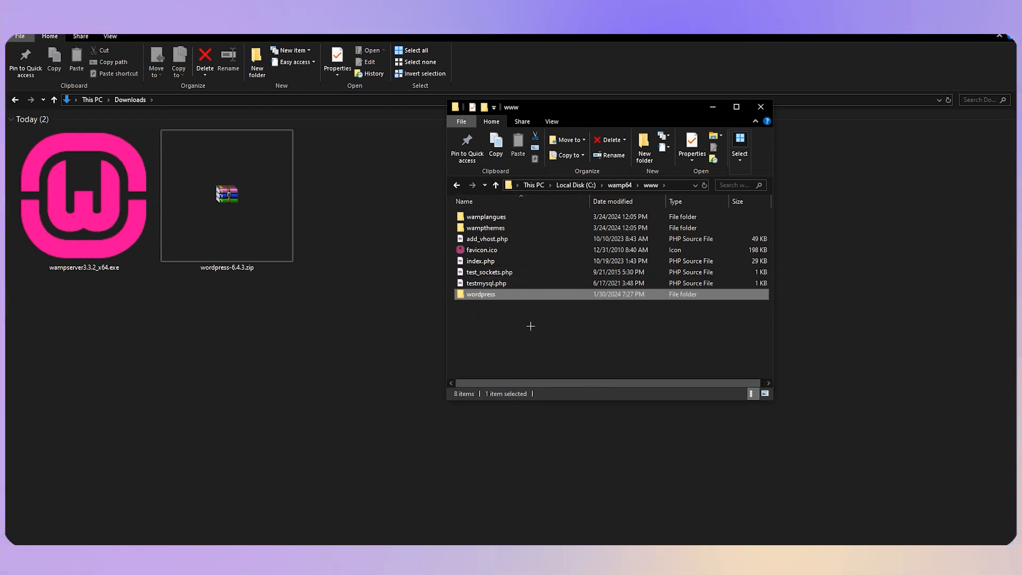
{"action": "left_click", "coordinate": [759, 105]}
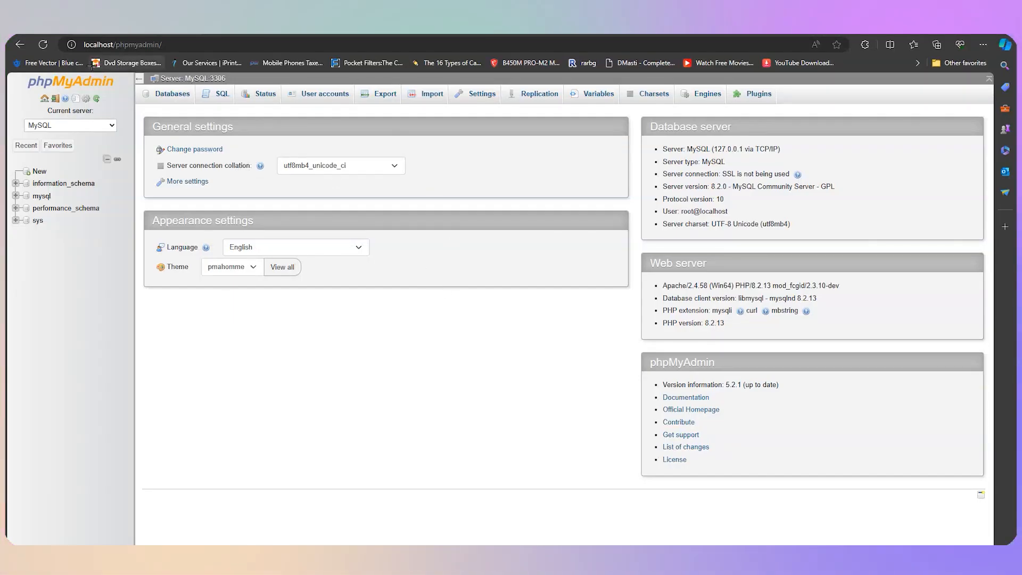
{"action": "key", "text": "alt+Left"}
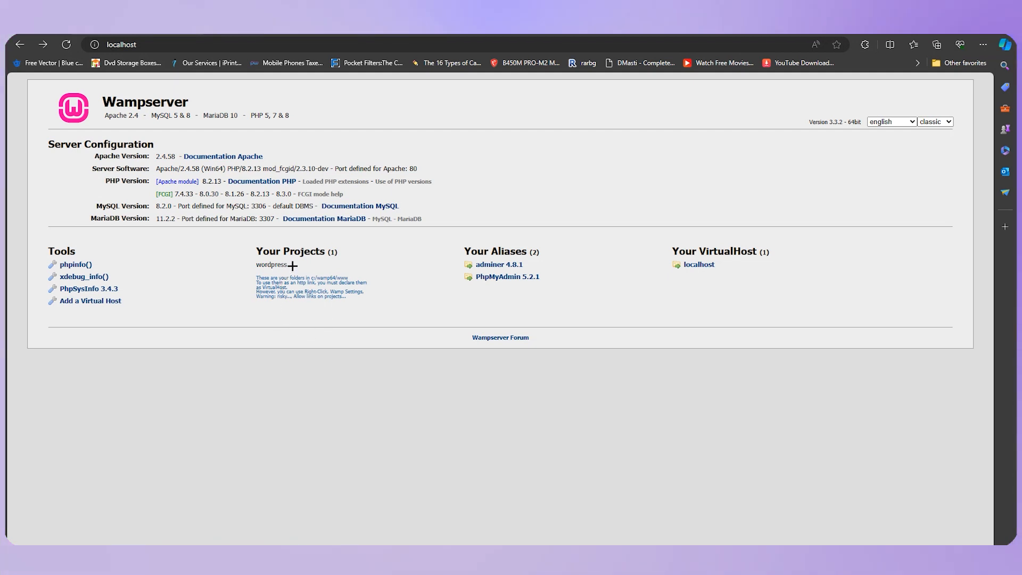
{"action": "left_click_drag", "start_coordinate": [270, 267], "coordinate": [417, 258]}
{"action": "left_click", "coordinate": [272, 256]}
{"action": "left_click", "coordinate": [280, 270]}
{"action": "key", "text": "alt+Tab"}
{"action": "left_click_drag", "start_coordinate": [236, 240], "coordinate": [593, 174]}
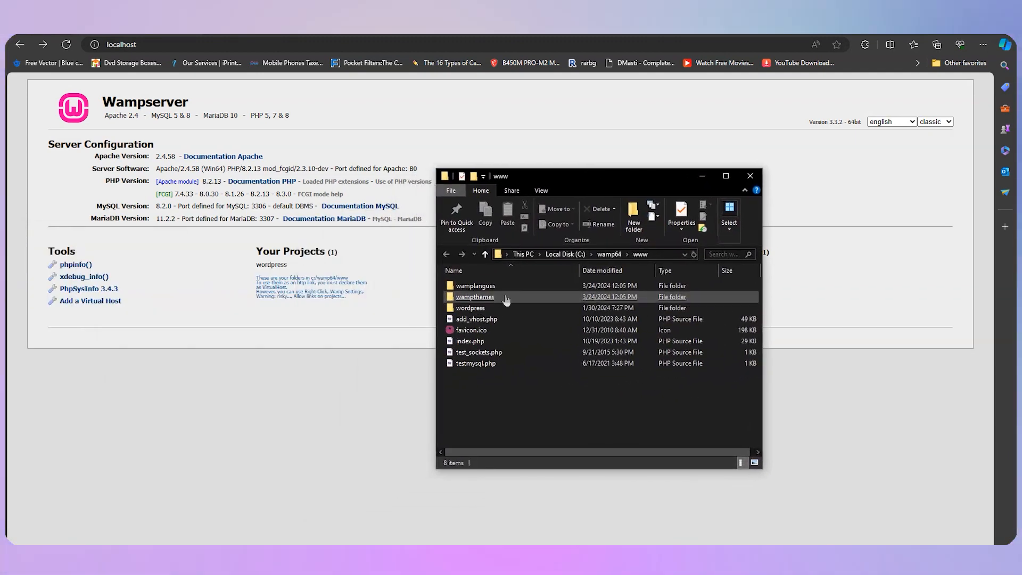
{"action": "left_click", "coordinate": [482, 309]}
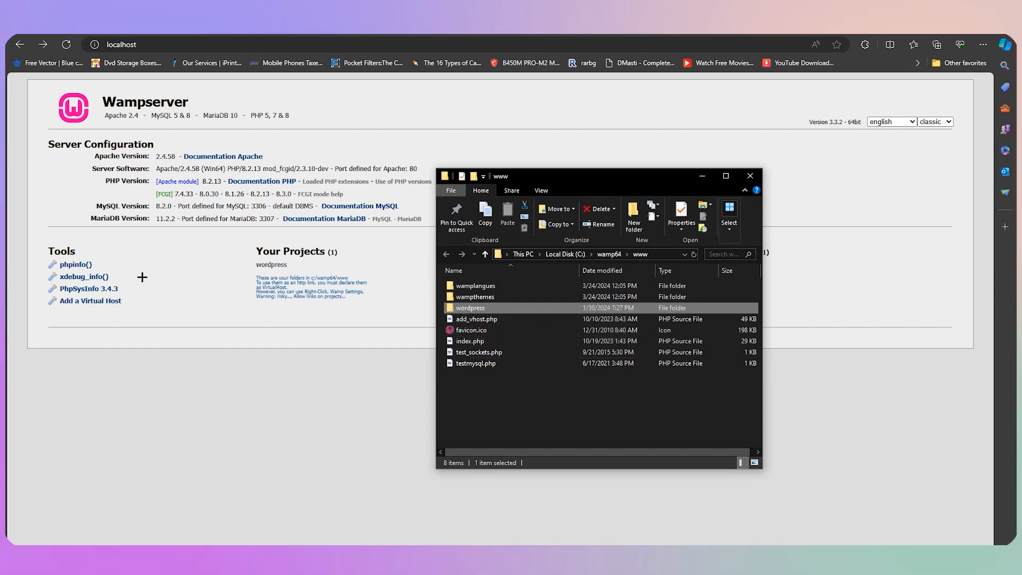
{"action": "left_click", "coordinate": [197, 228]}
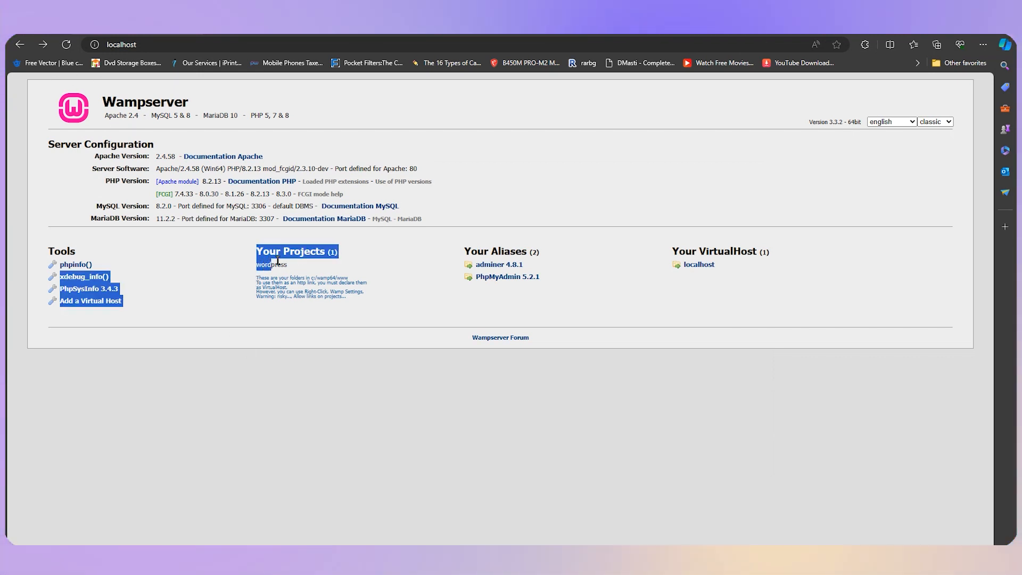
- Highlight the wordpress entry under Your Projects to check the project name, and clear the selection
{"action": "left_click", "coordinate": [356, 278]}
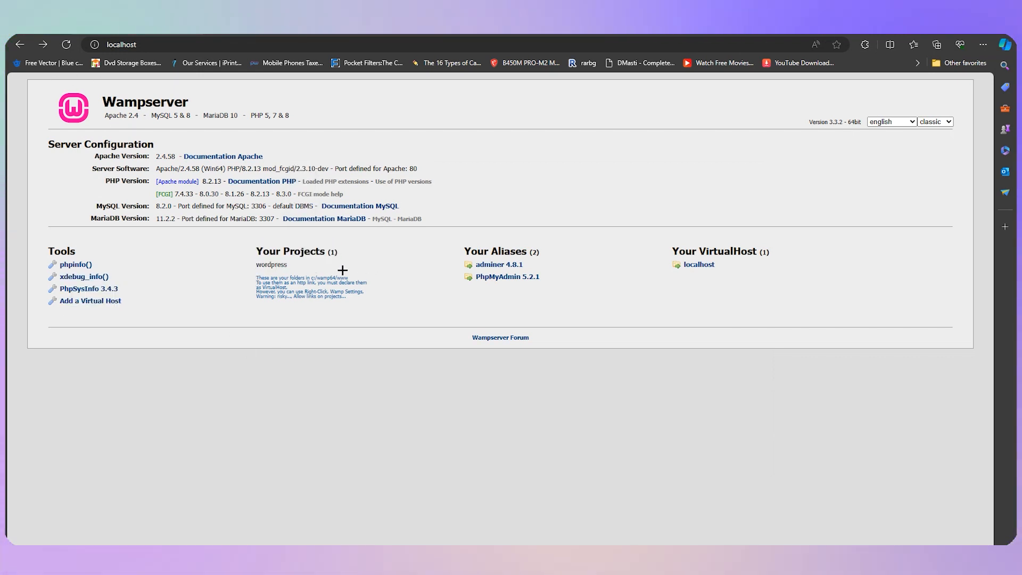
{"action": "left_click_drag", "start_coordinate": [258, 266], "coordinate": [253, 266]}
{"action": "left_click", "coordinate": [278, 266]}
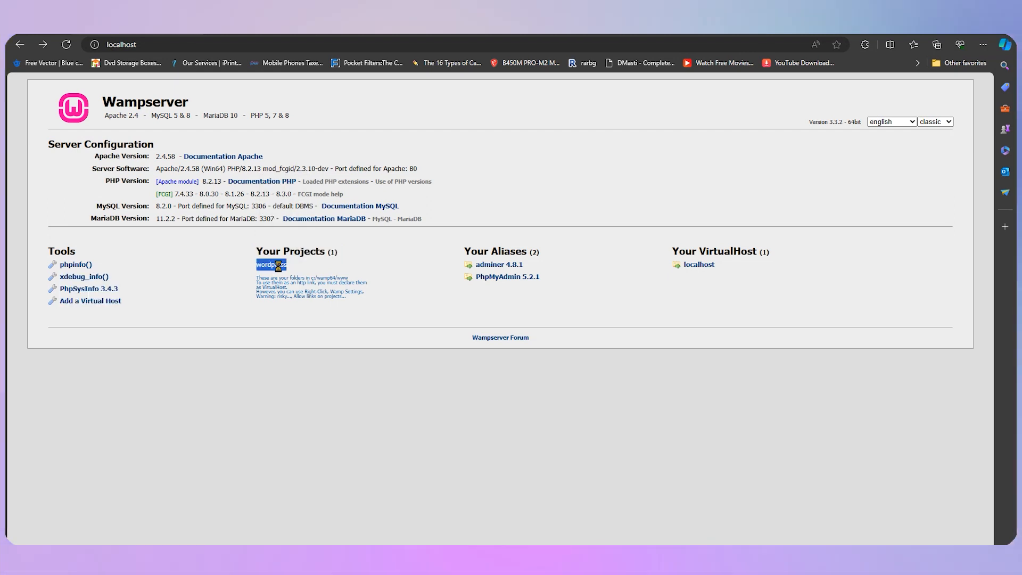
{"action": "right_click", "coordinate": [270, 265]}
{"action": "left_click", "coordinate": [292, 275]}
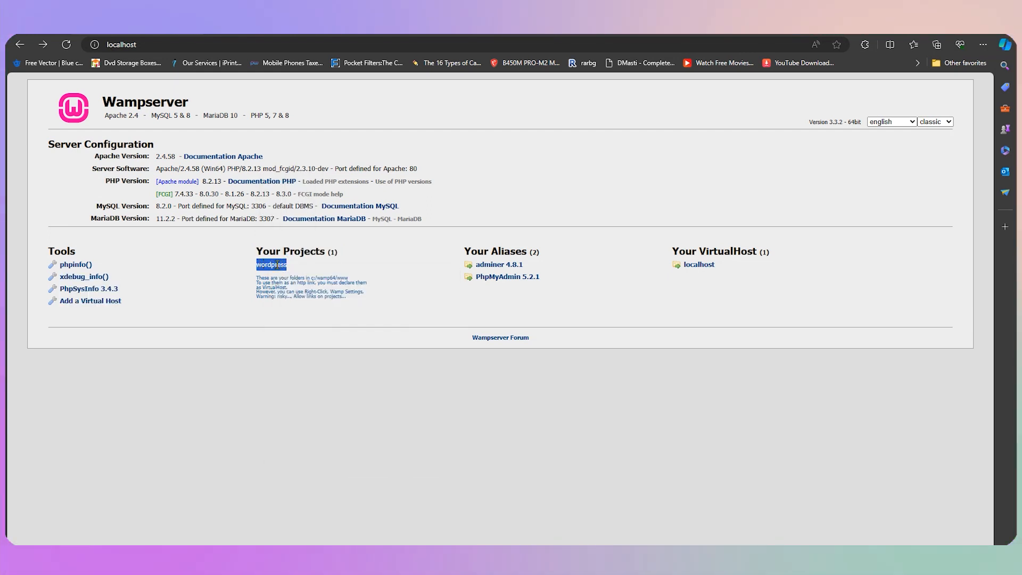
{"action": "left_click", "coordinate": [327, 273]}
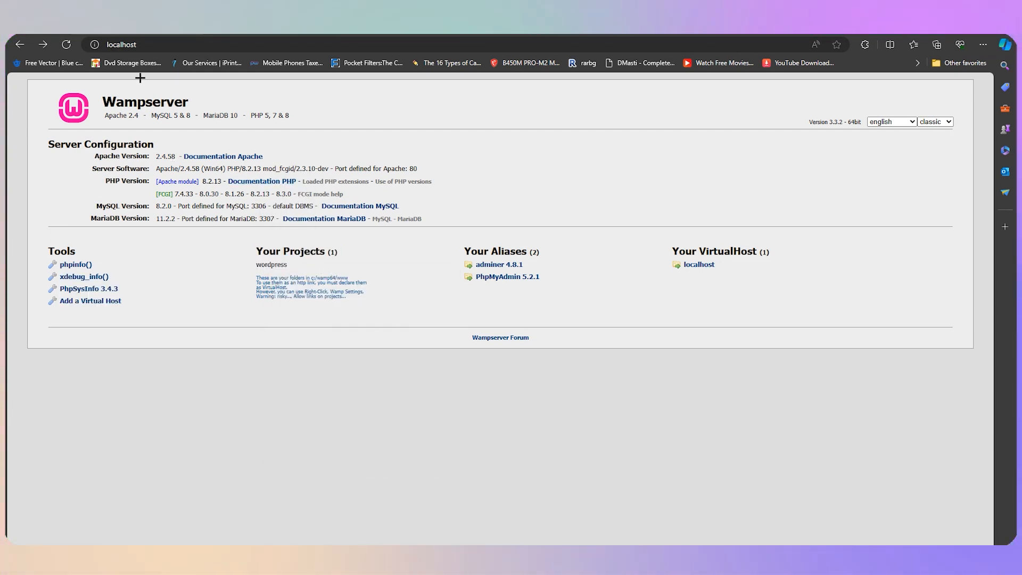
- Load localhost/wordpress and begin the WordPress setup in English (United States), continuing to the database connection form
{"action": "left_click", "coordinate": [142, 45]}
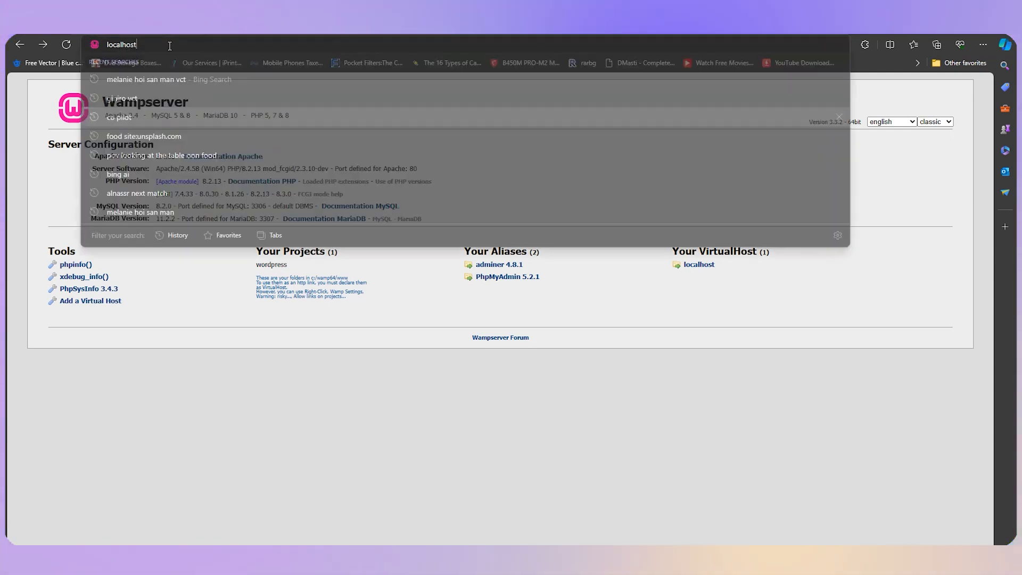
{"action": "left_click", "coordinate": [184, 47]}
{"action": "type", "text": "/wordpress"}
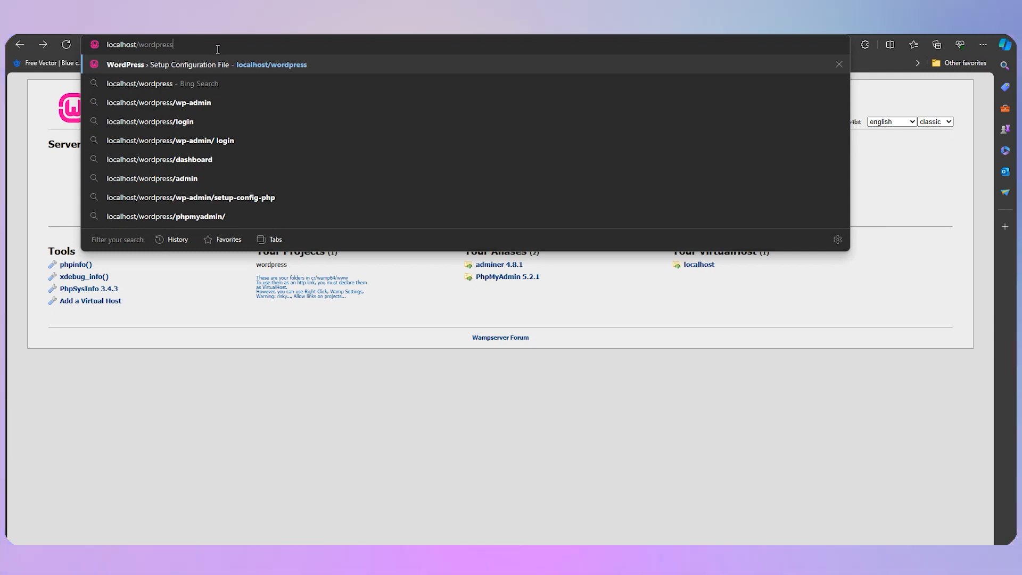
{"action": "key", "text": "Return"}
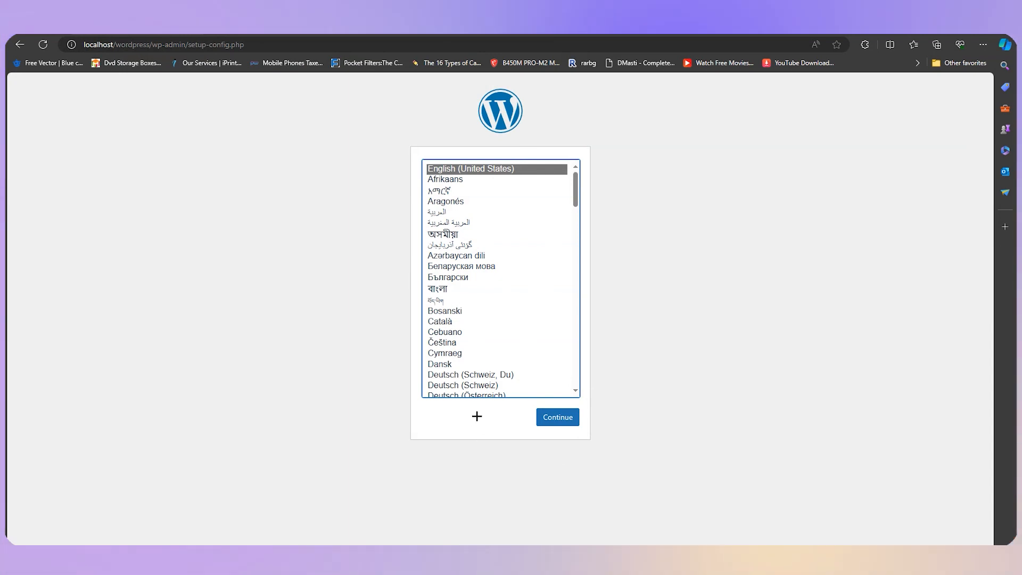
{"action": "left_click", "coordinate": [568, 419]}
{"action": "left_click", "coordinate": [336, 353]}
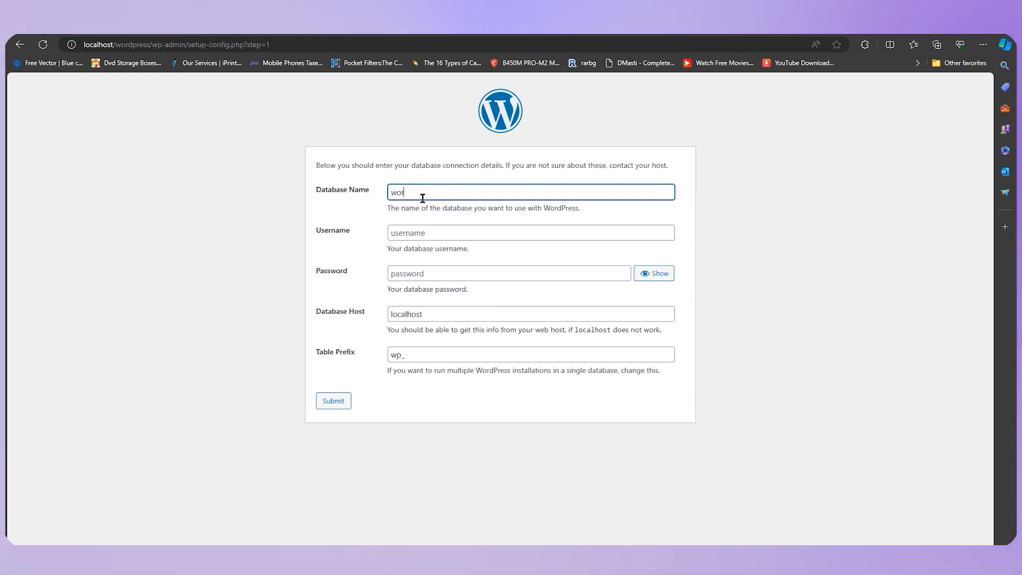
- Enter database name wordpress and username root in the WordPress setup, and create the wordpress database in phpMyAdmin with collation utf8mb4_general_ci
{"action": "type", "text": "ddpress"}
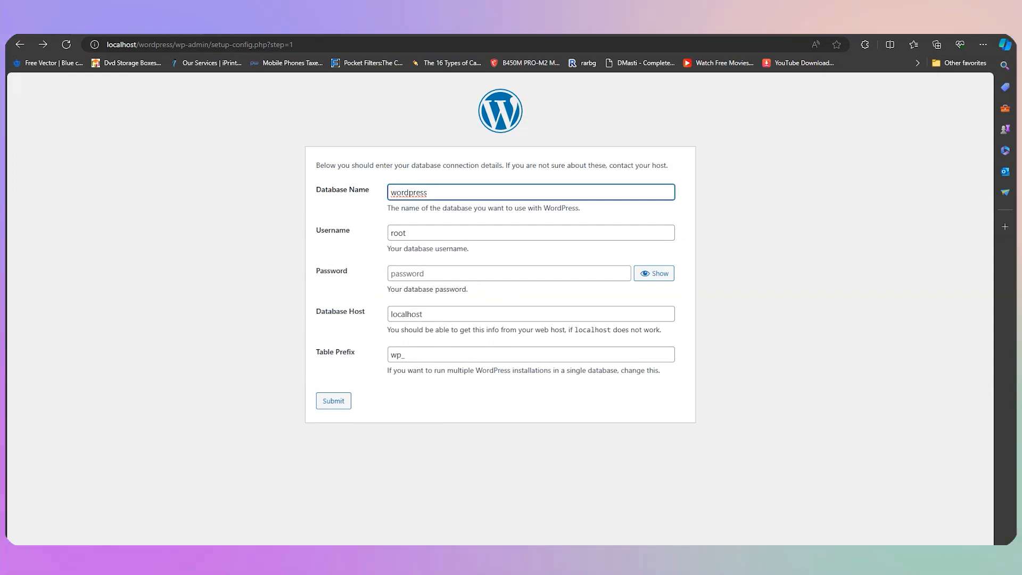
{"action": "left_click", "coordinate": [250, 29]}
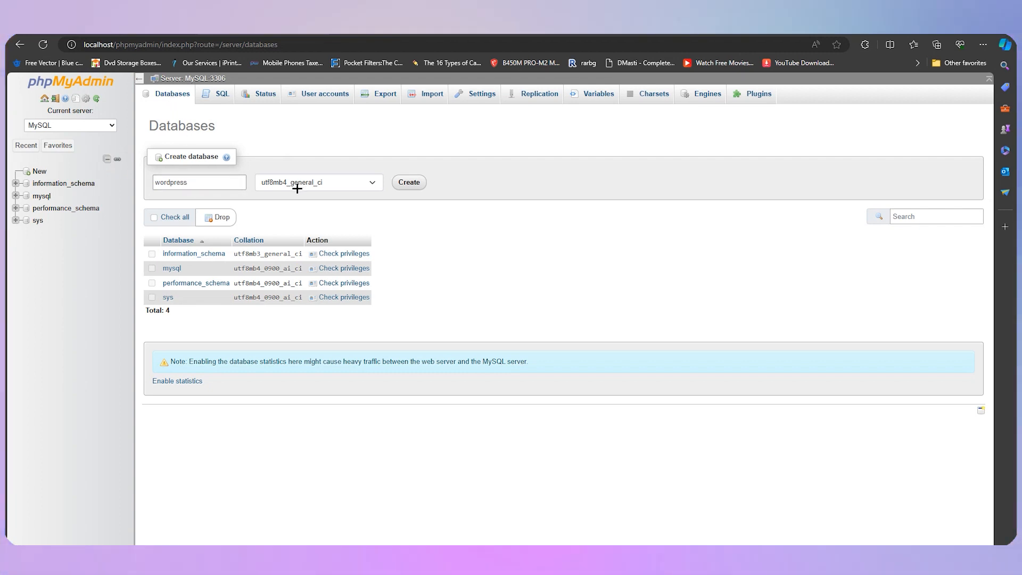
{"action": "left_click", "coordinate": [408, 183]}
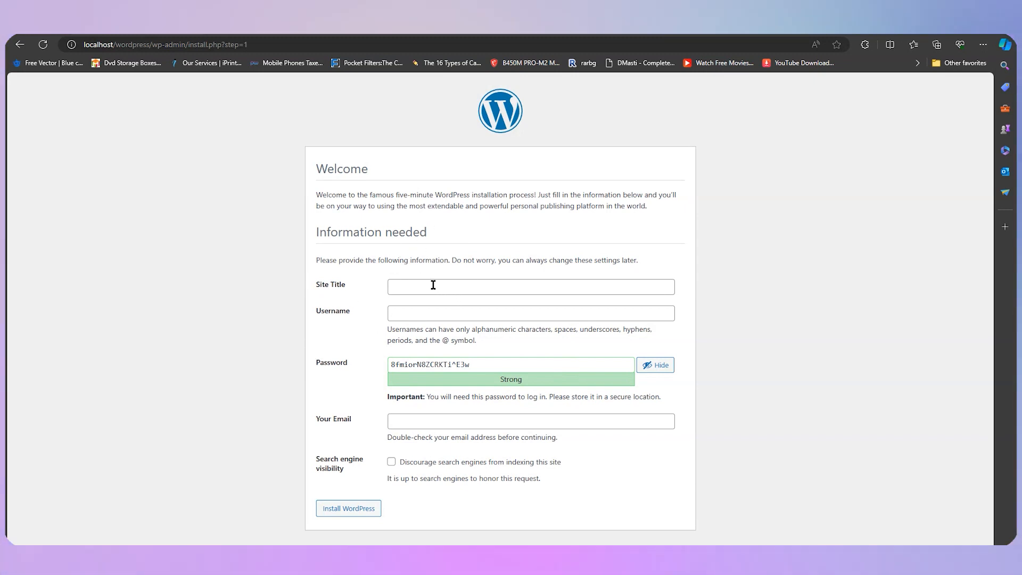
- Set the site title to DEMO and the username to Prolearner in the WordPress installation form
{"action": "left_click", "coordinate": [449, 291]}
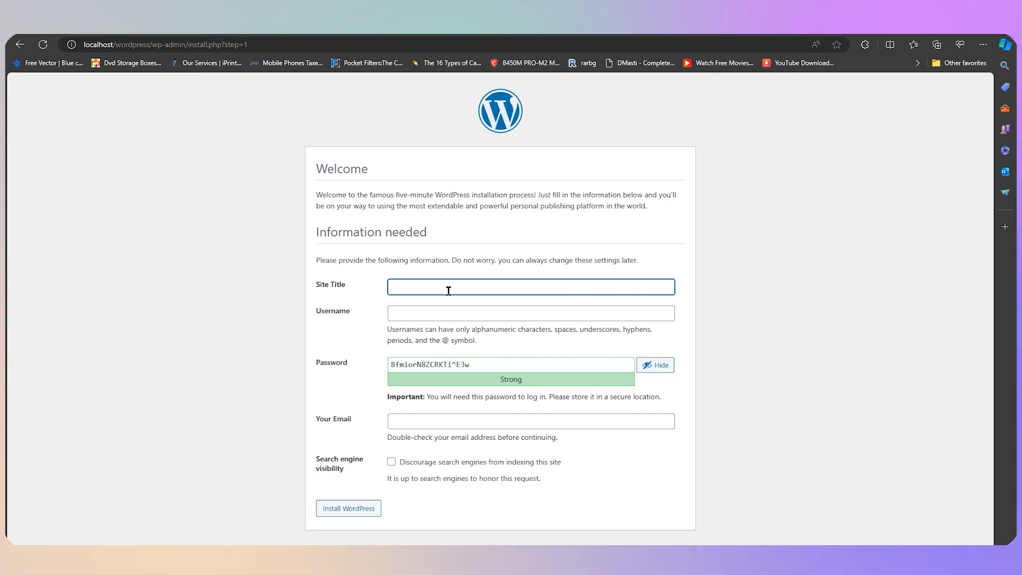
{"action": "type", "text": "DEMO"}
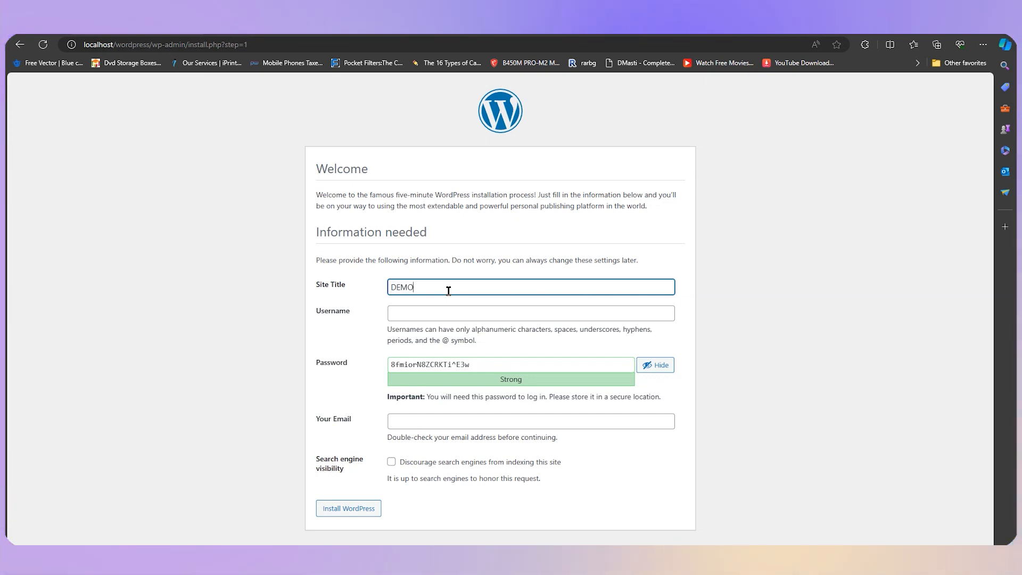
{"action": "left_click", "coordinate": [452, 316]}
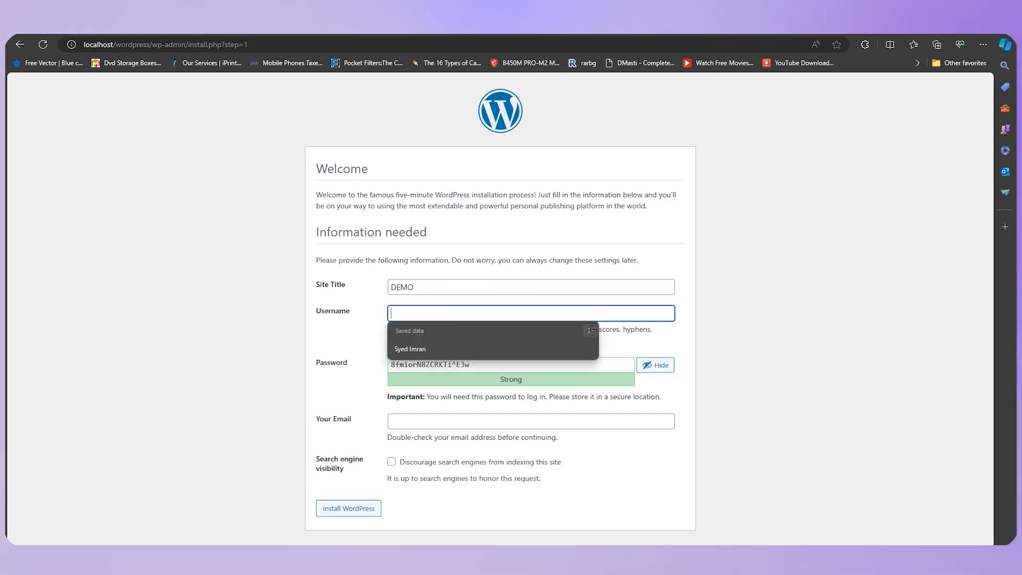
{"action": "left_click", "coordinate": [569, 315]}
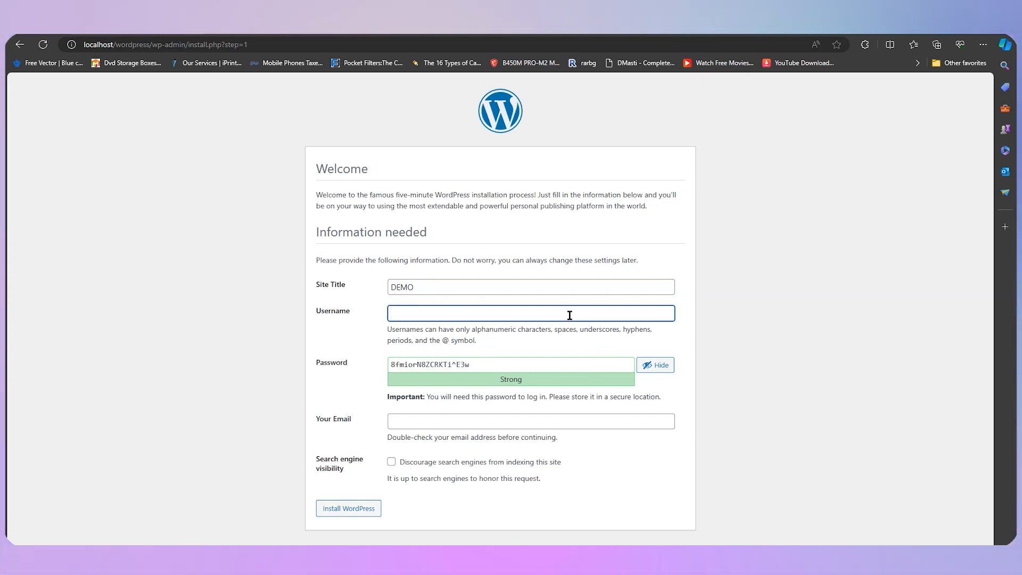
{"action": "type", "text": "Prolearner"}
{"action": "left_click", "coordinate": [515, 366]}
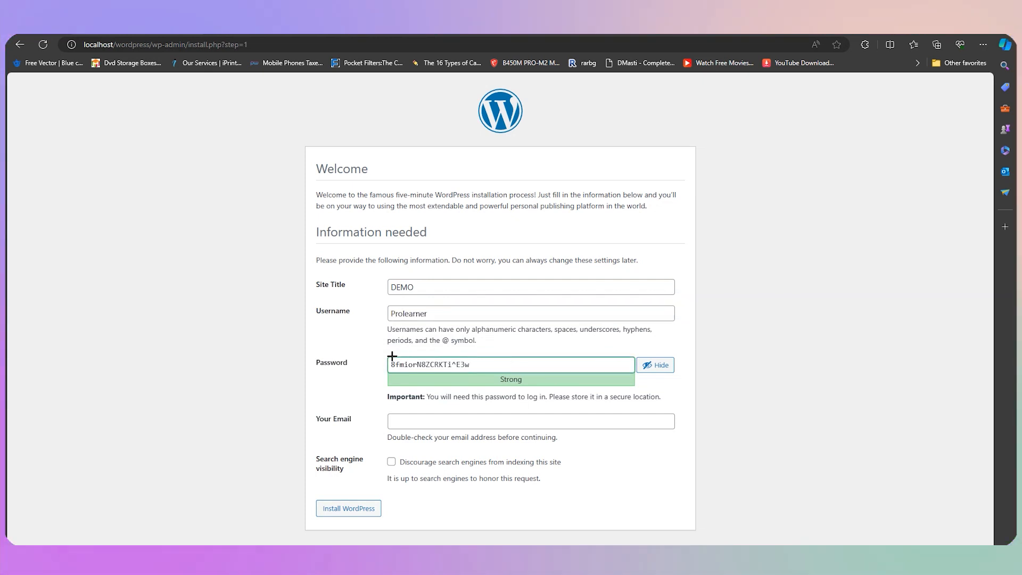